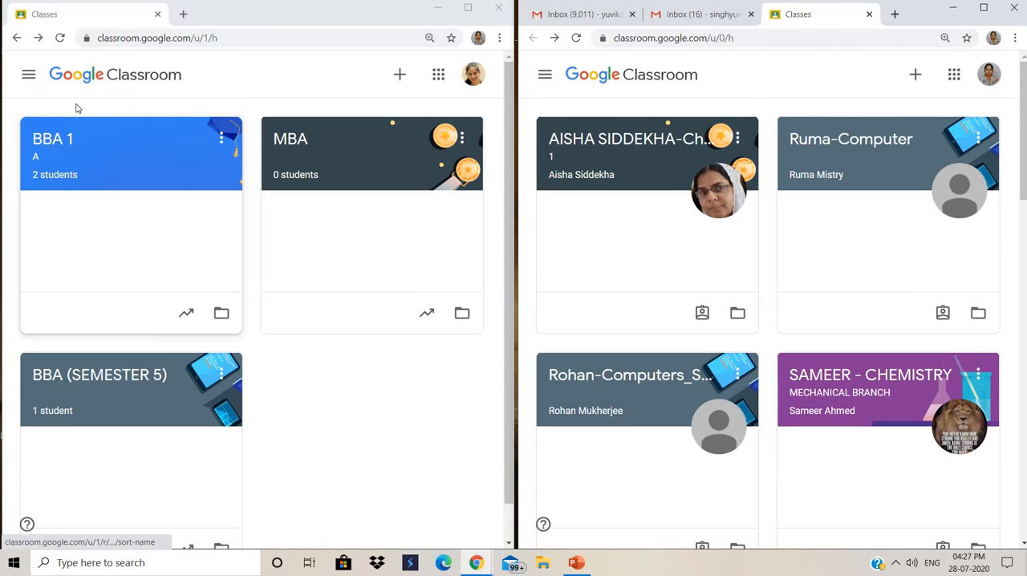
- Open the BBA 1 class in the teacher account and look through the posts in its stream
click(56, 141)
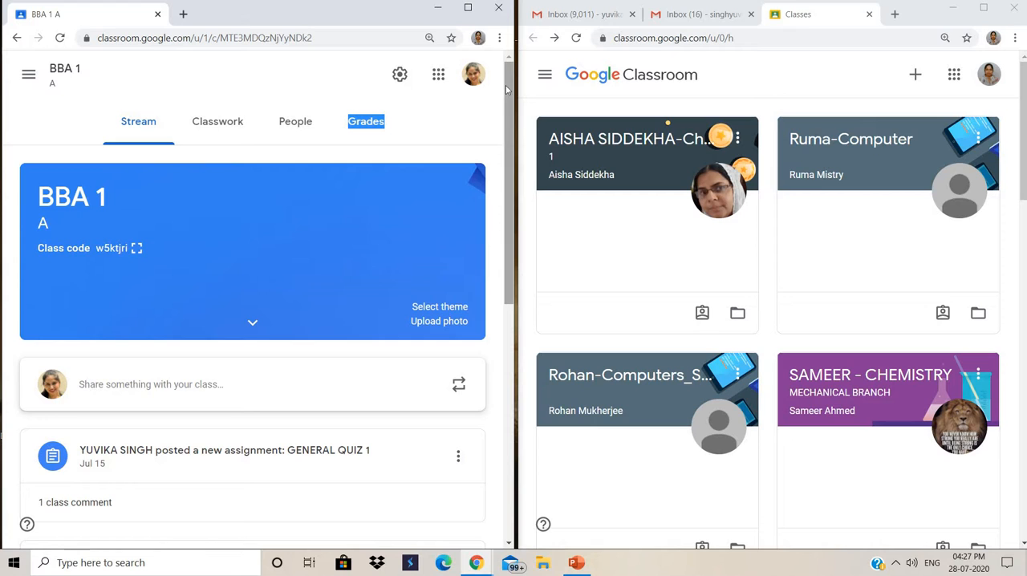
drag(506, 86, 506, 91)
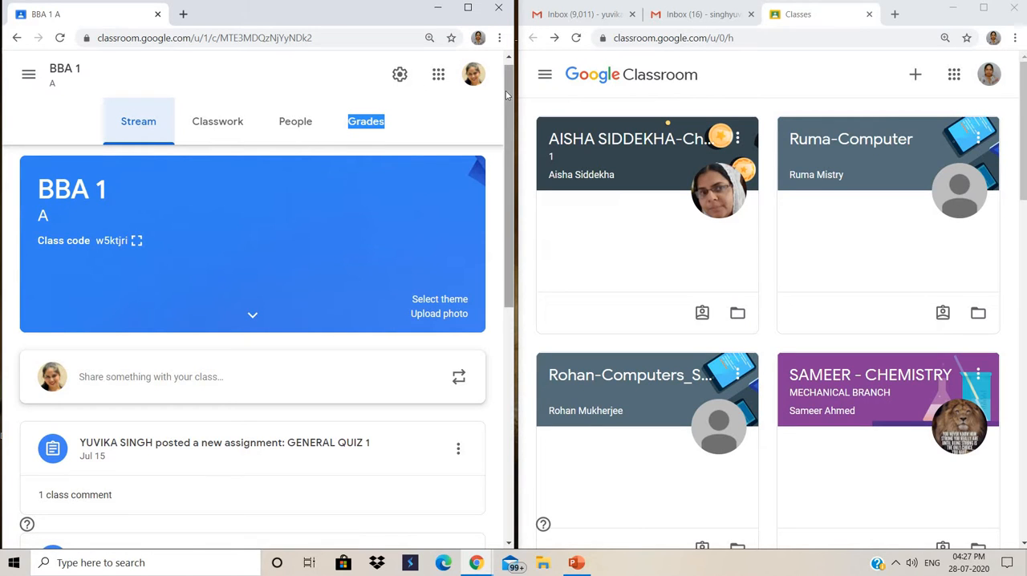
drag(505, 90, 511, 232)
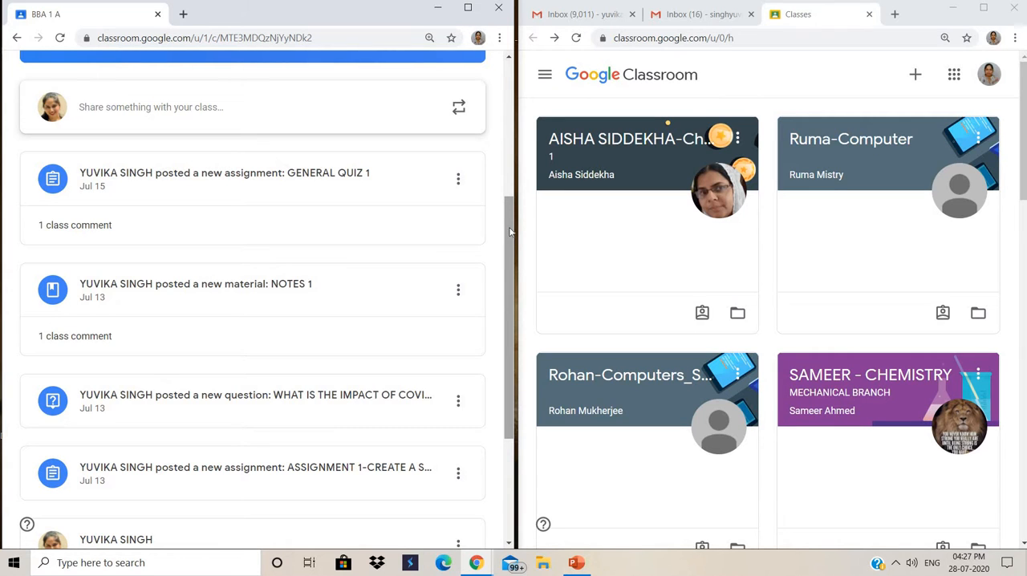
drag(510, 232, 504, 89)
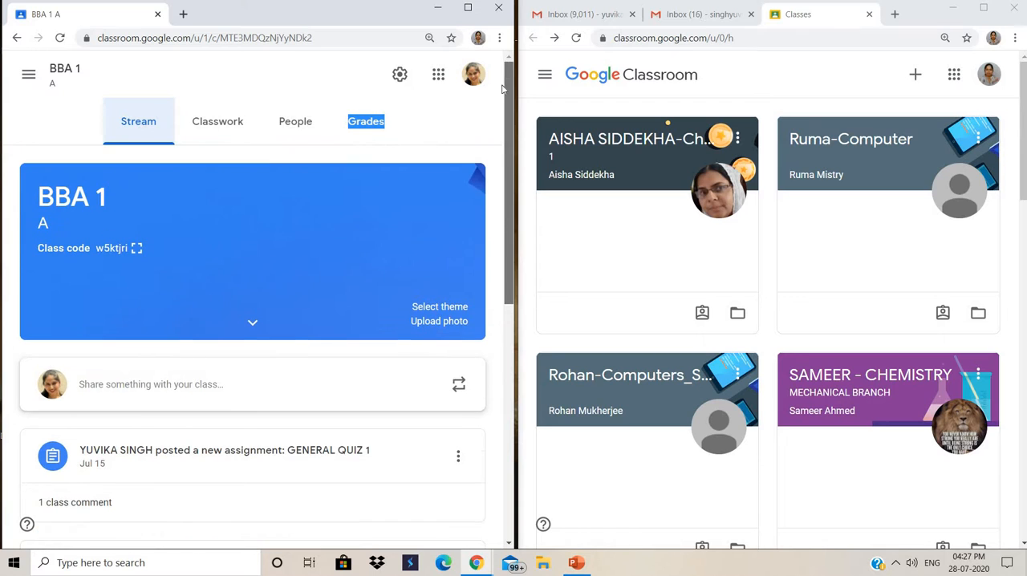
- Show the classwork of BBA 1 and look through its first topics
click(235, 119)
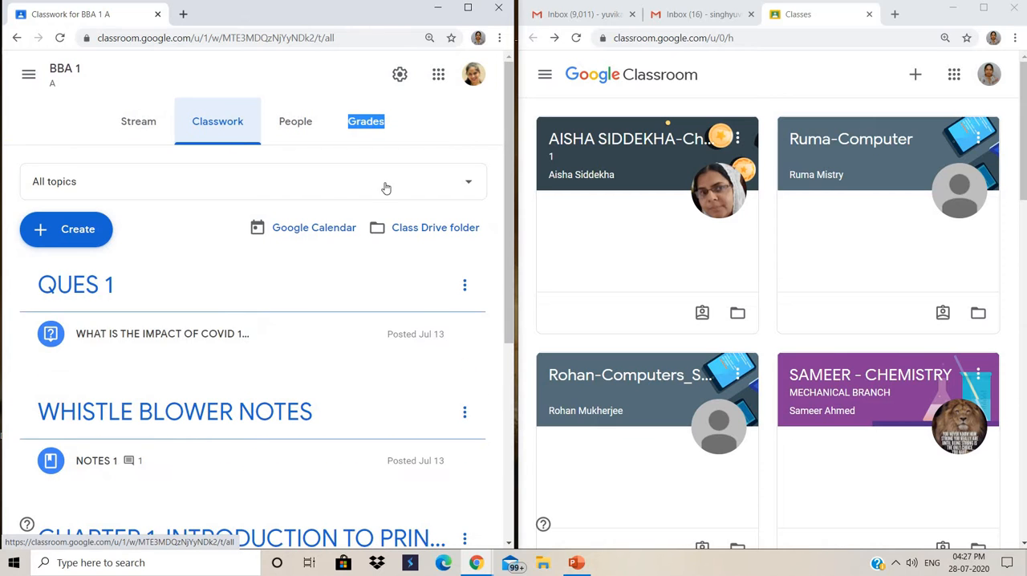
scroll(509, 152, down, 1)
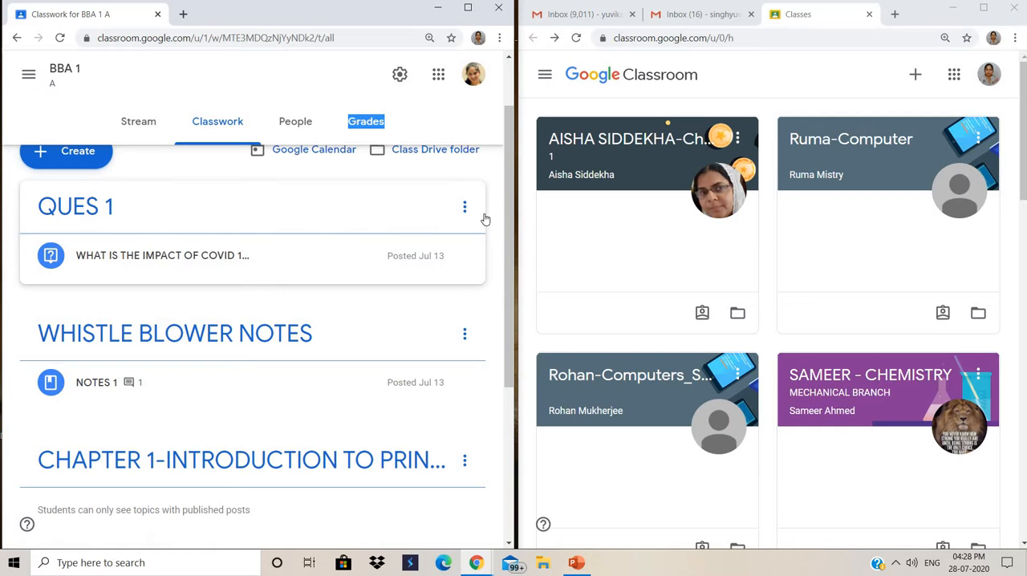
drag(507, 213, 493, 274)
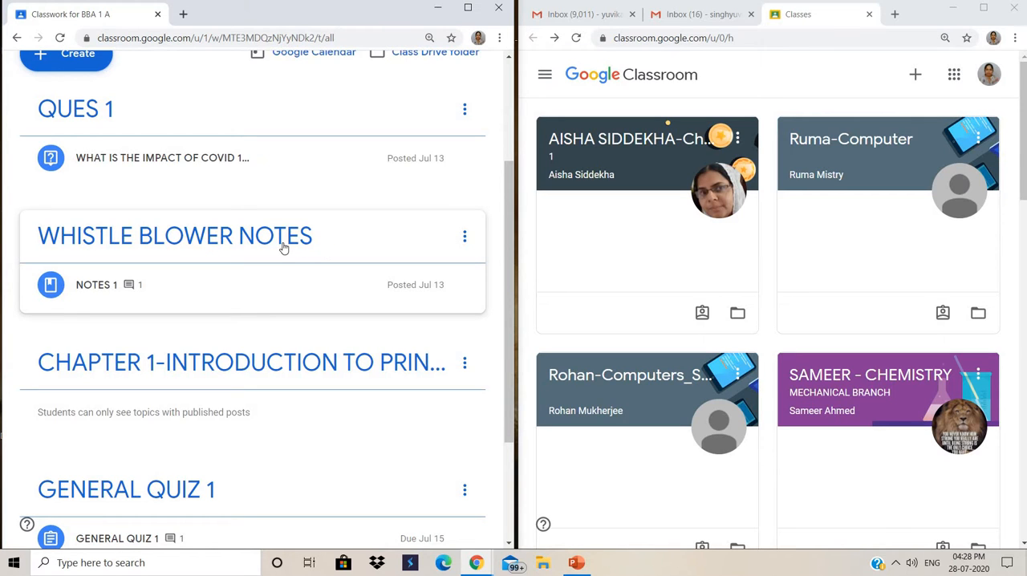
- View the WHISTLE BLOWER NOTES topic with its material and class comments, and return to the full classwork list
click(234, 238)
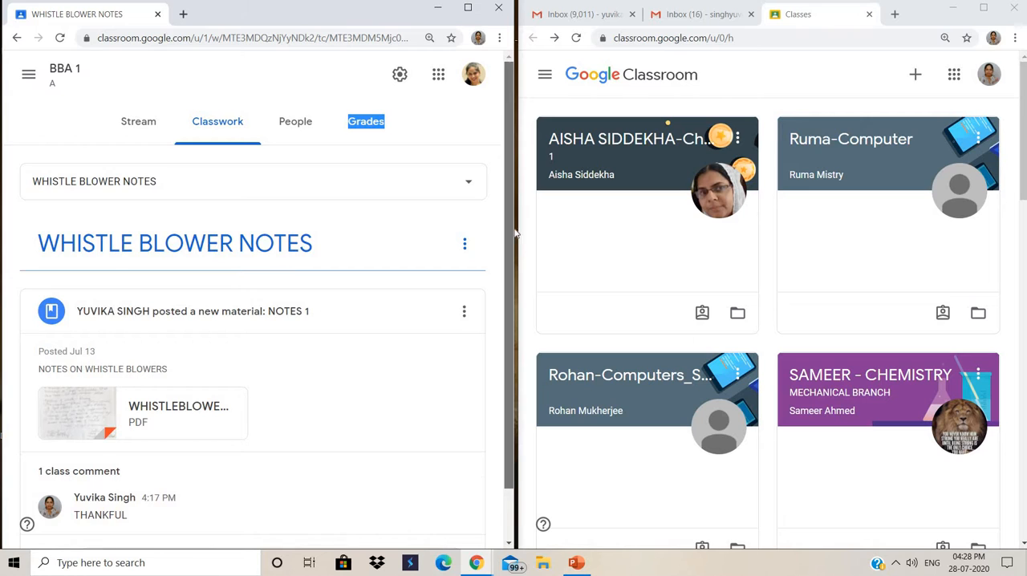
scroll(518, 313, down, 1)
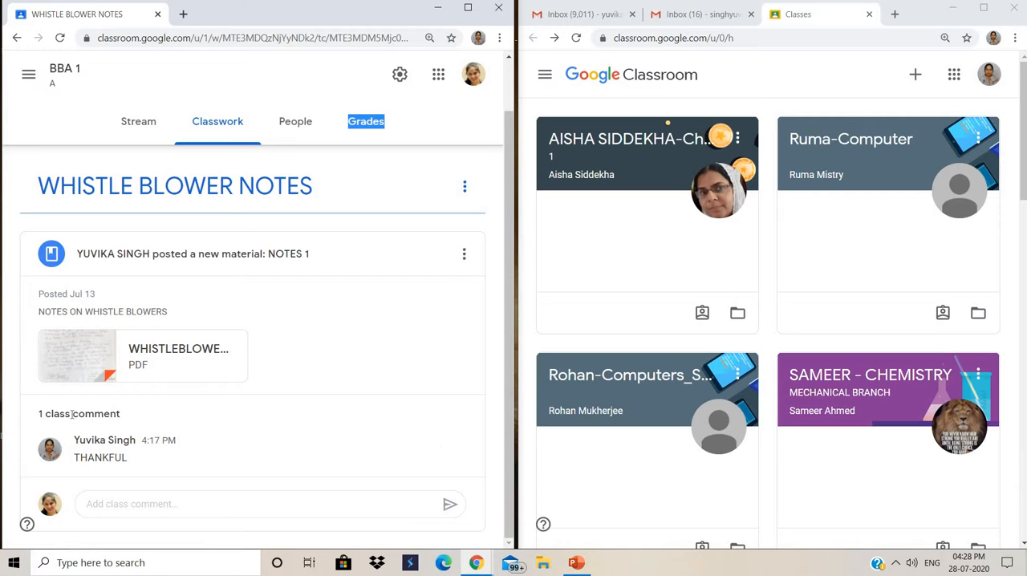
drag(511, 168, 511, 129)
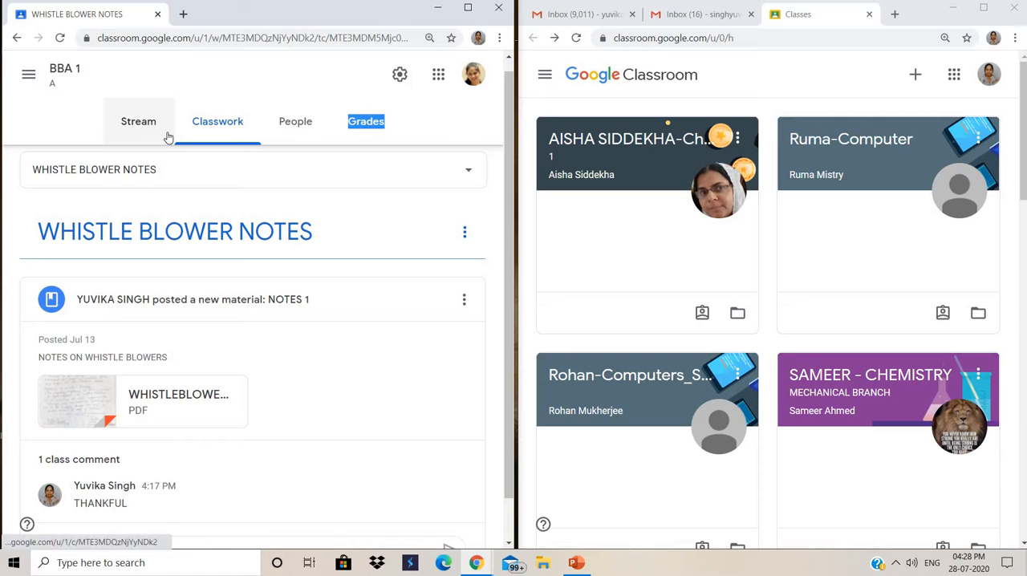
click(18, 38)
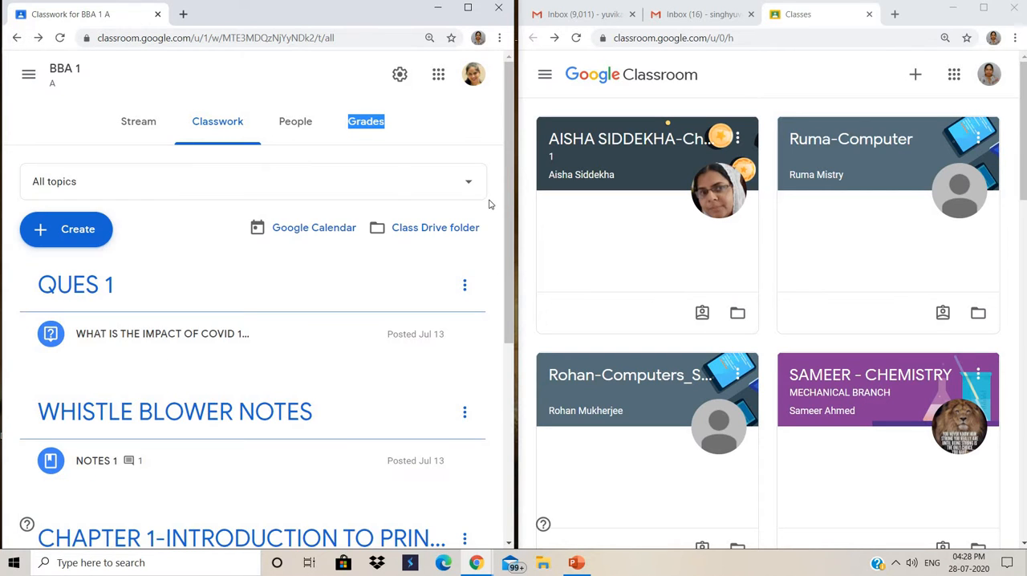
- Look through the whole classwork list down to the ASSIGNMENT NO 1 topic and return to its beginning
scroll(203, 372, down, 3)
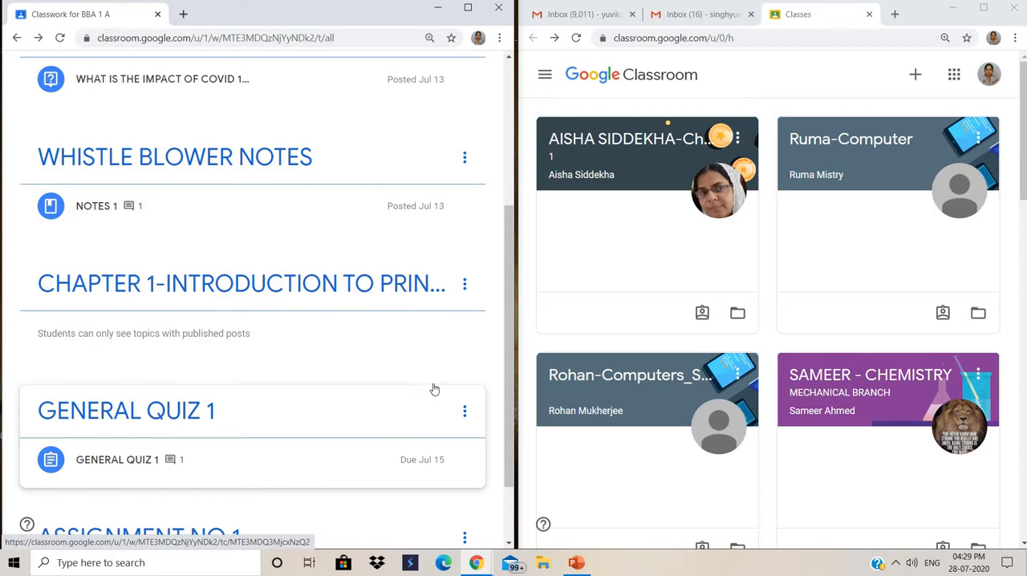
drag(506, 361, 506, 411)
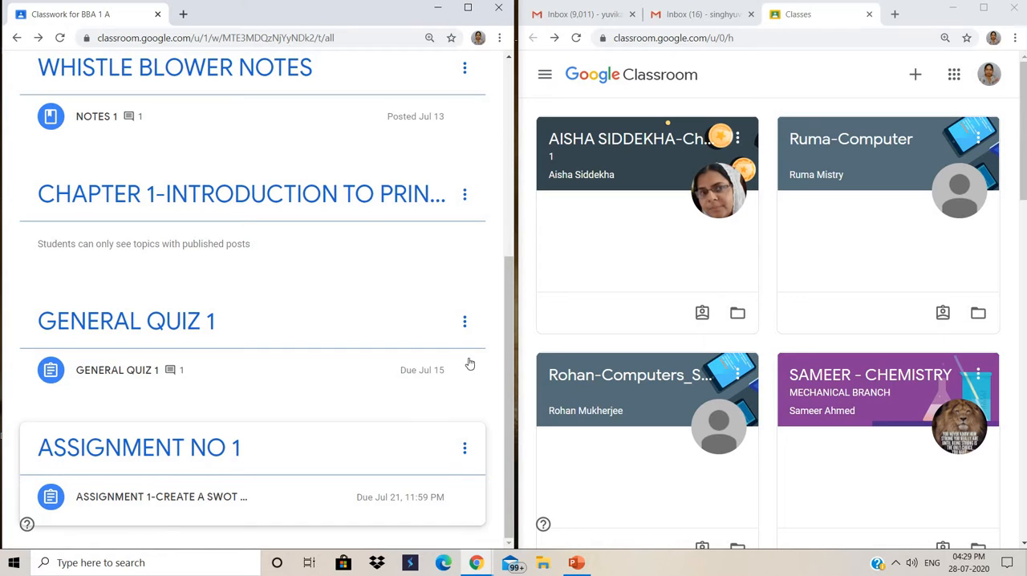
drag(507, 353, 507, 140)
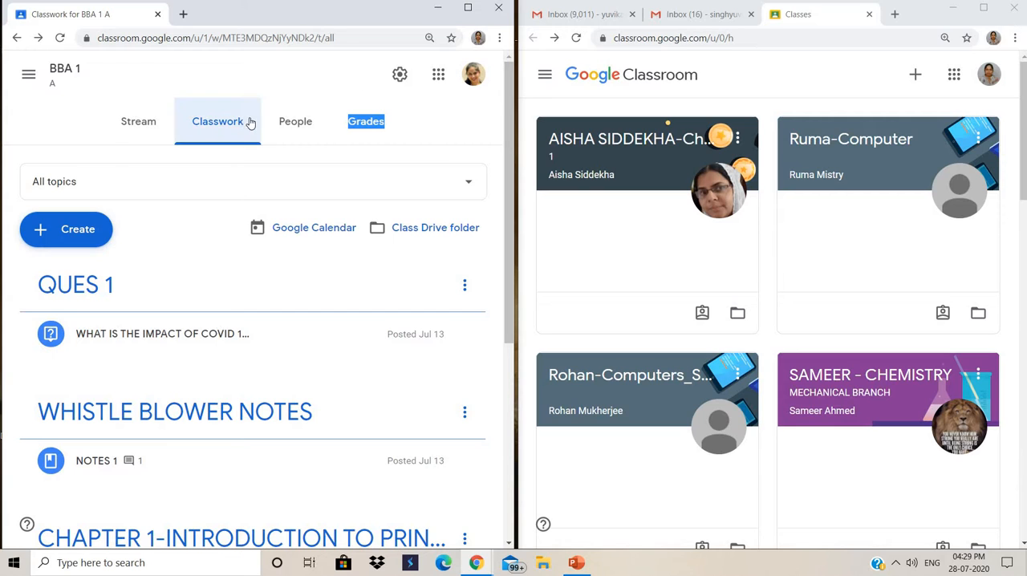
- View the BBA 1 gradebook and the class's list of teachers and students
click(360, 131)
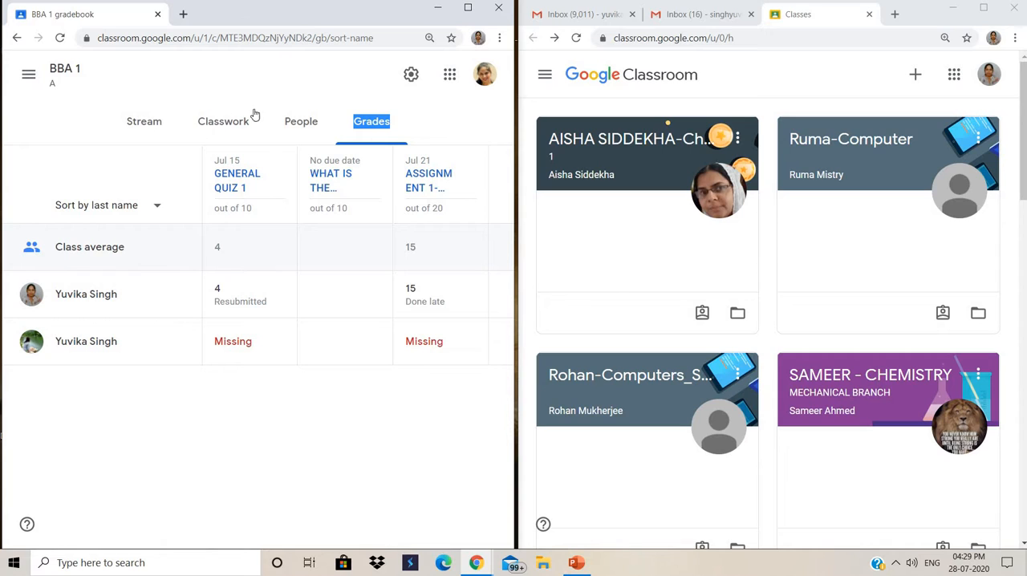
click(304, 121)
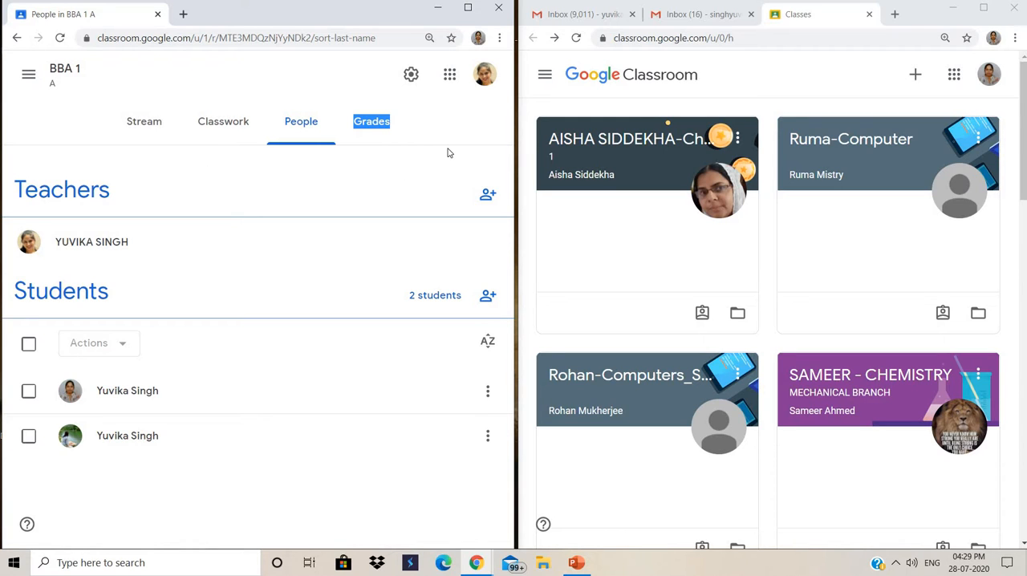
- Return to the BBA 1 stream, display the class code enlarged, and close the enlarged view
click(148, 125)
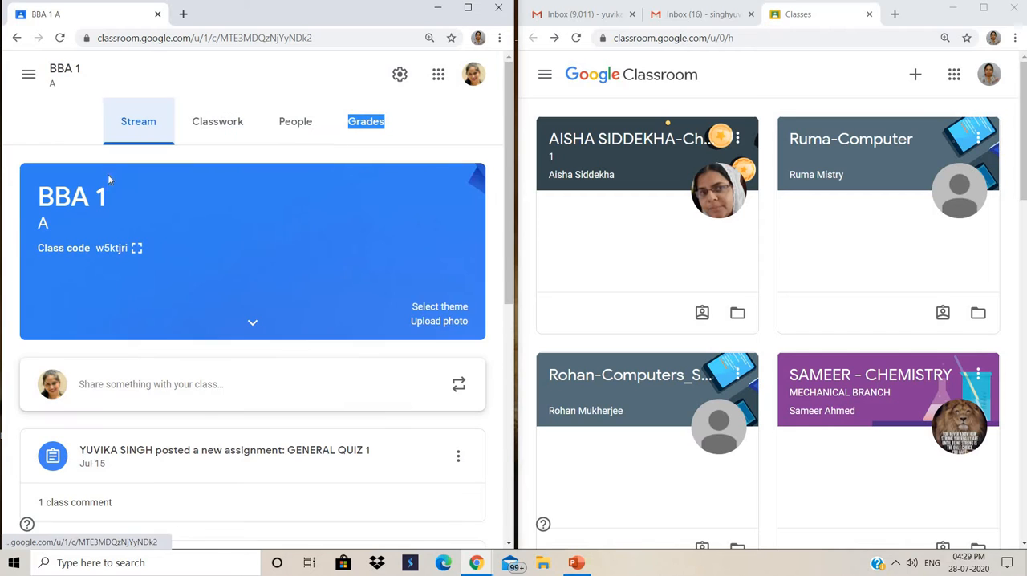
click(135, 248)
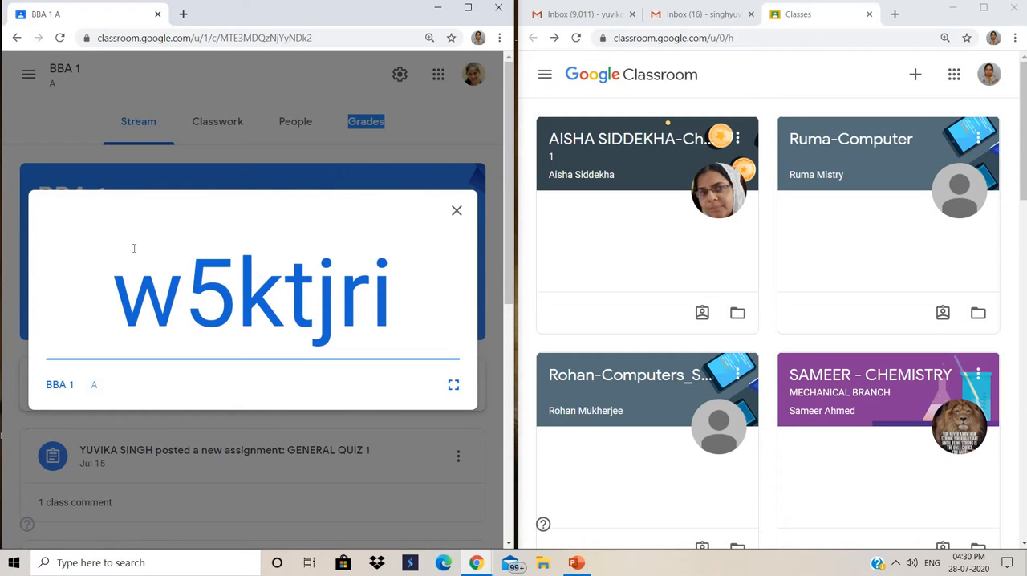
click(457, 212)
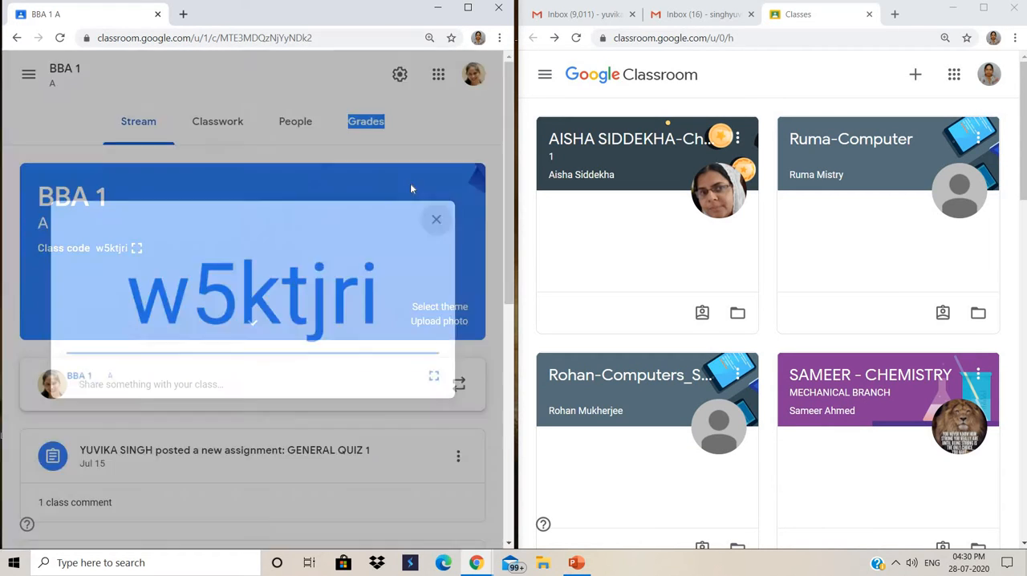
- Open the student invitation form from the BBA 1 people list and cancel it without inviting anyone
click(293, 119)
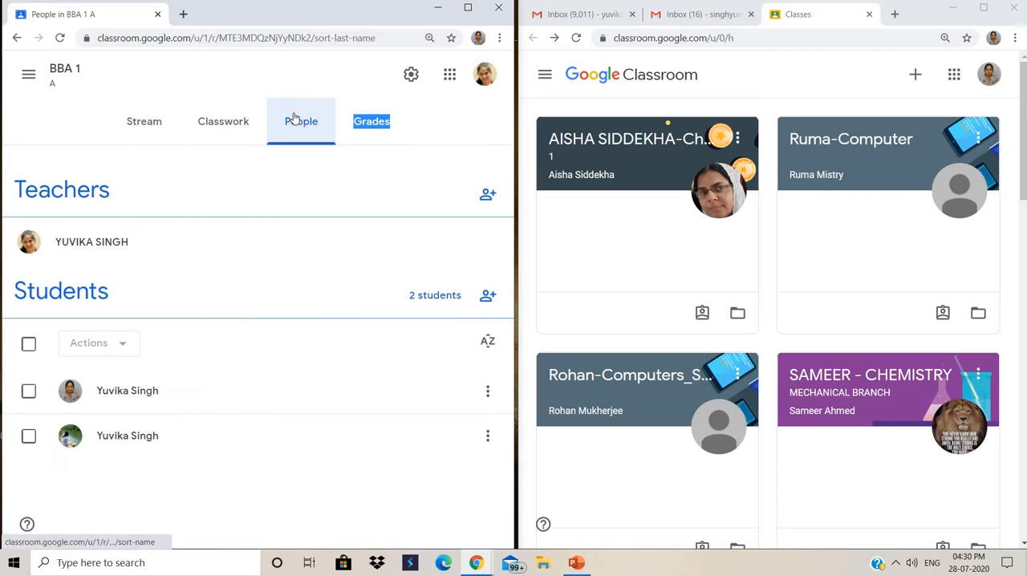
click(487, 299)
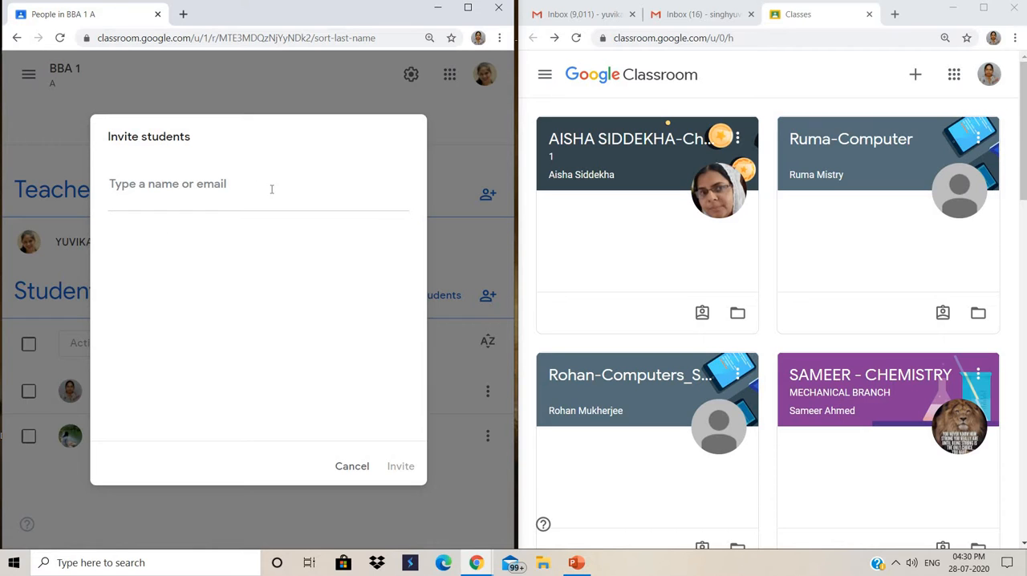
click(341, 470)
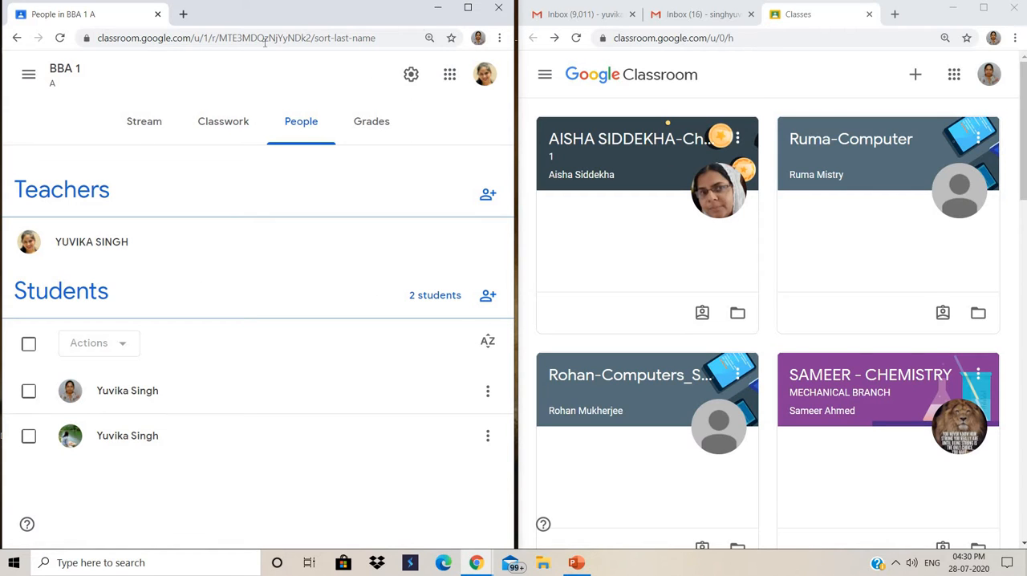
- Examine the first student's ASSIGNMENT 1 grade in the gradebook, and return to the BBA 1 stream
click(372, 123)
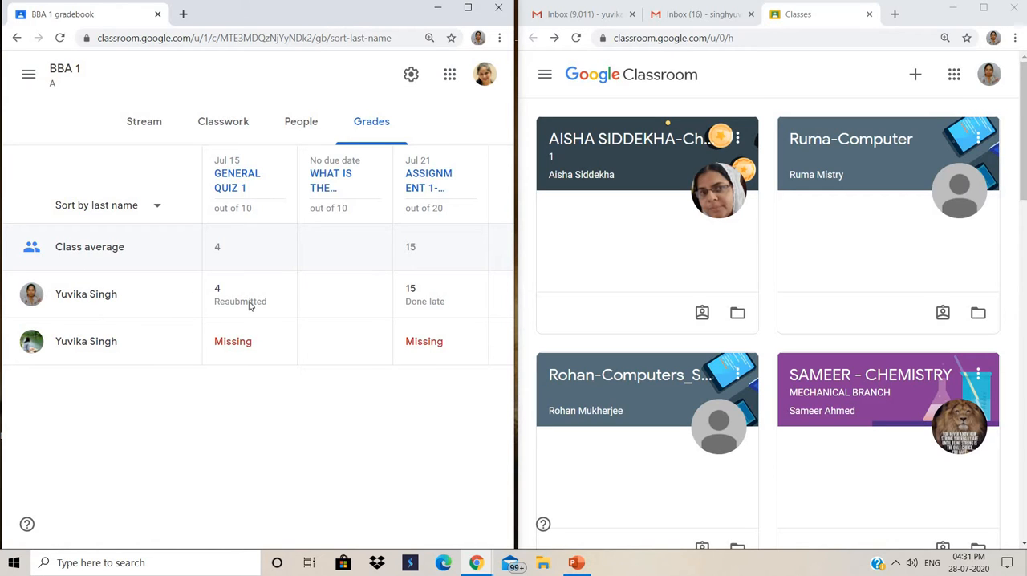
click(423, 299)
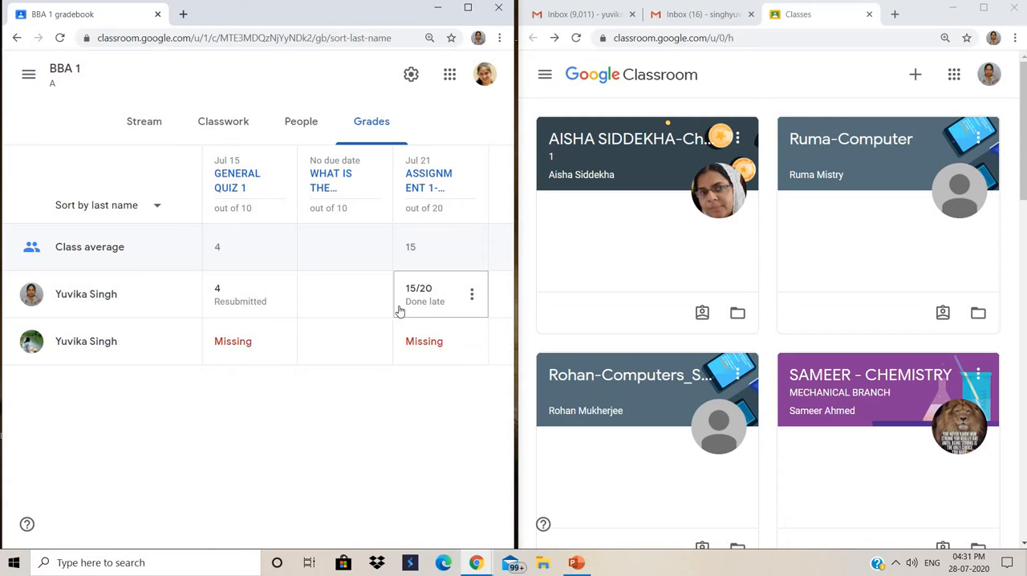
click(16, 38)
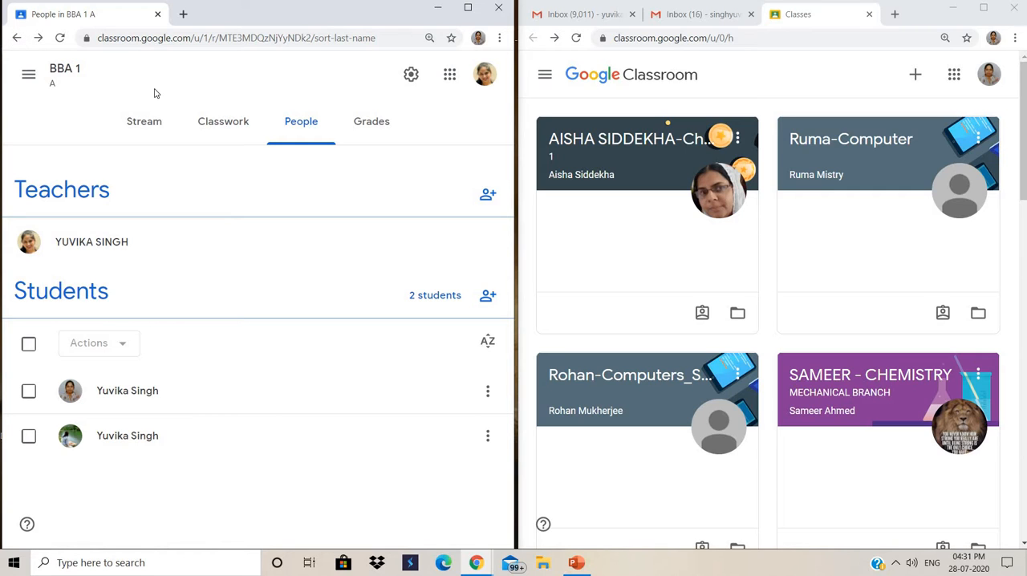
click(149, 126)
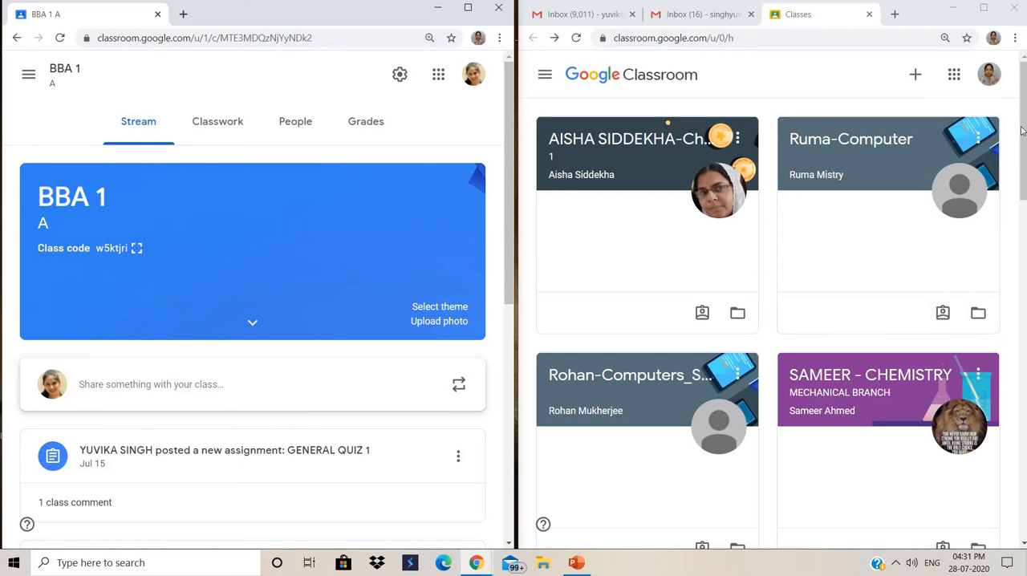
- Open the form for joining a class in the student account and cancel it without entering a class code
click(917, 79)
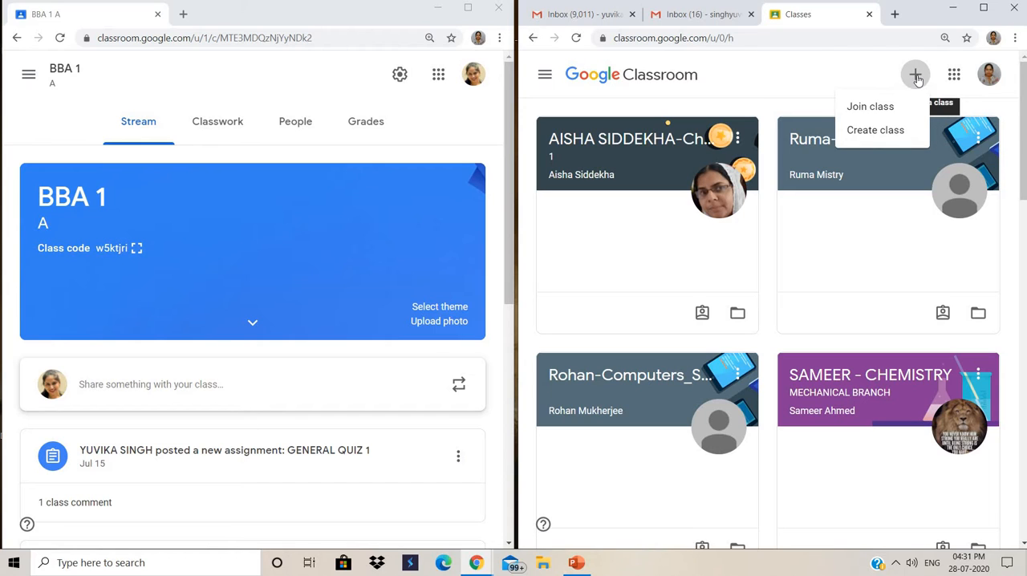
click(869, 108)
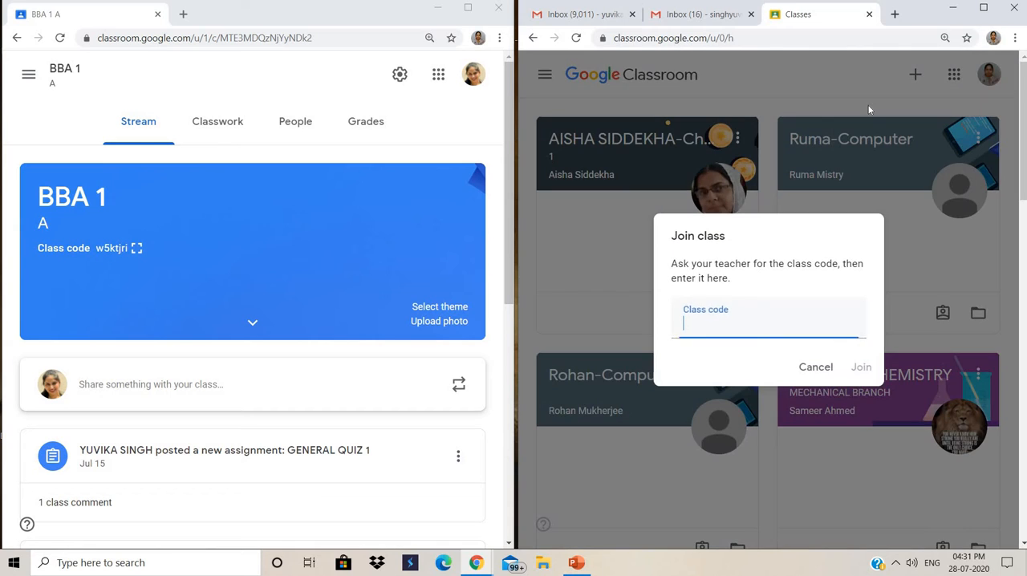
click(814, 369)
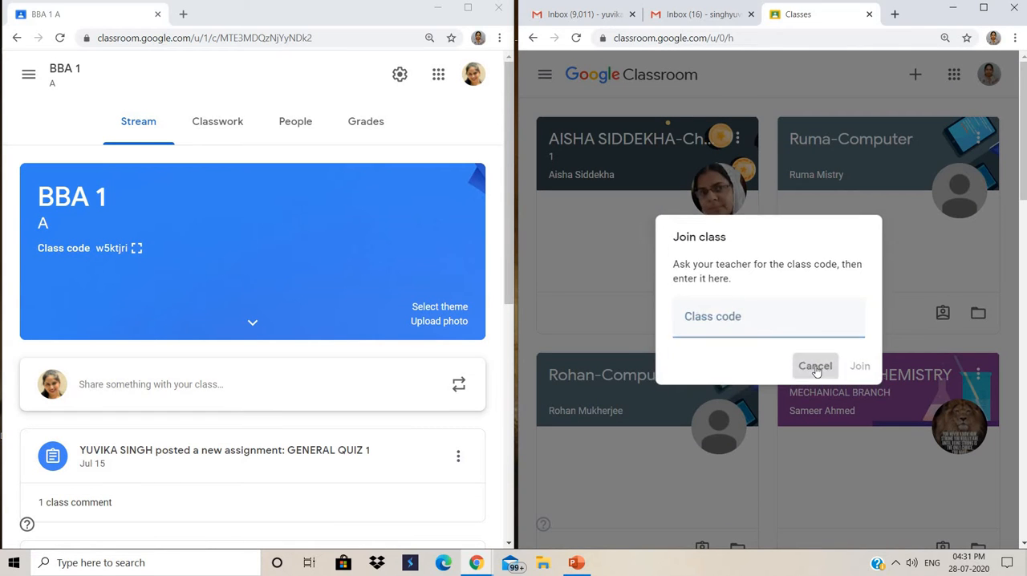
- Find and open the BBA 1 class in the student account and look through its stream posts
drag(1024, 162, 1024, 435)
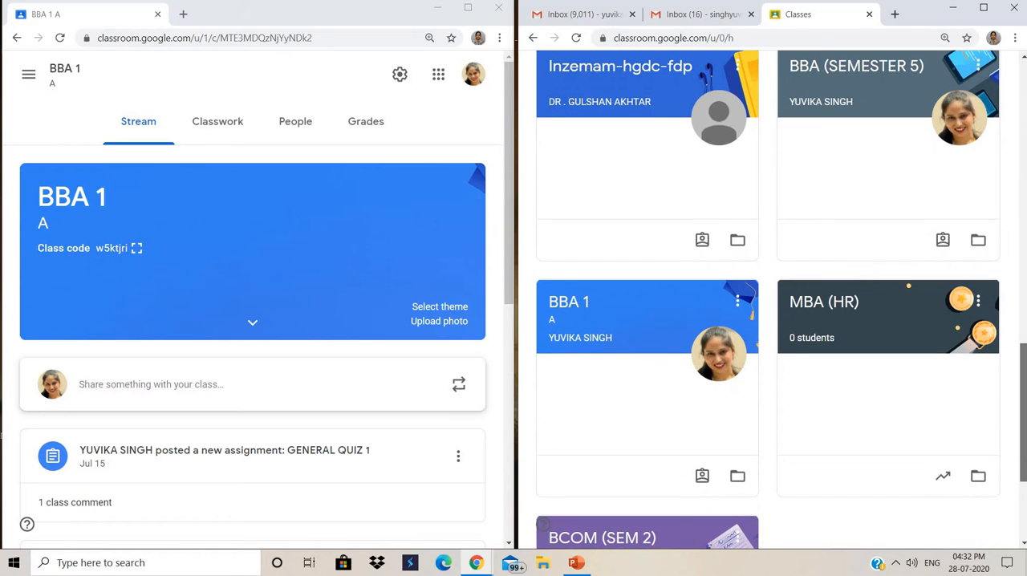
click(570, 304)
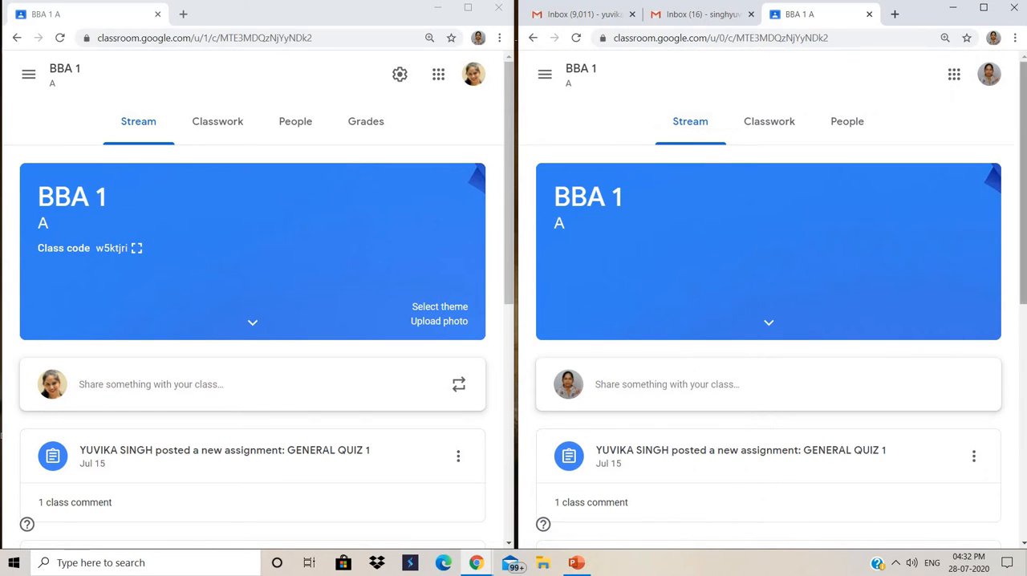
drag(1024, 170, 1024, 308)
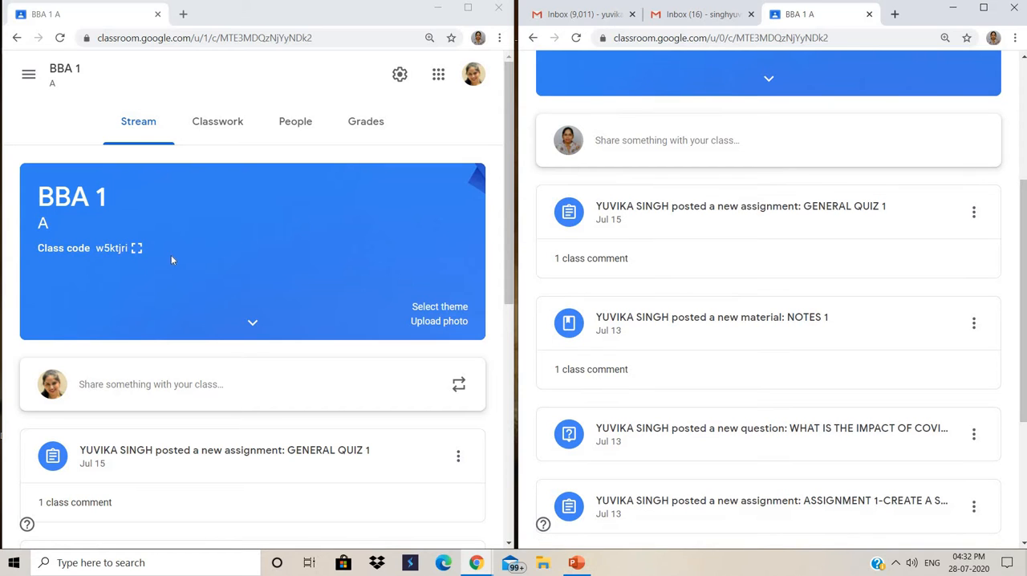
- Enlarge and close the class code in the teacher account, and open the GENERAL QUIZ 1 assignment in the student account
click(136, 250)
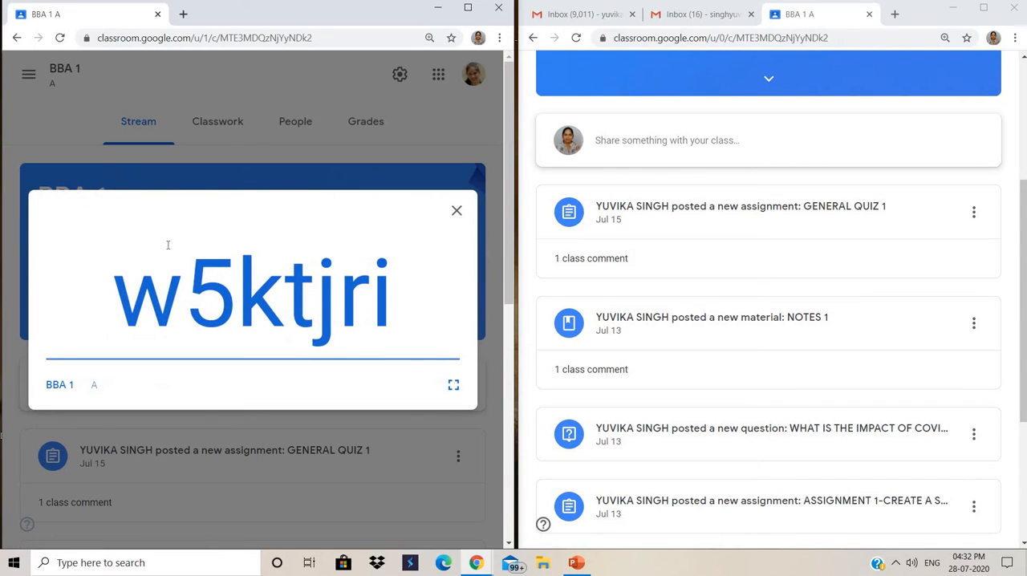
click(457, 211)
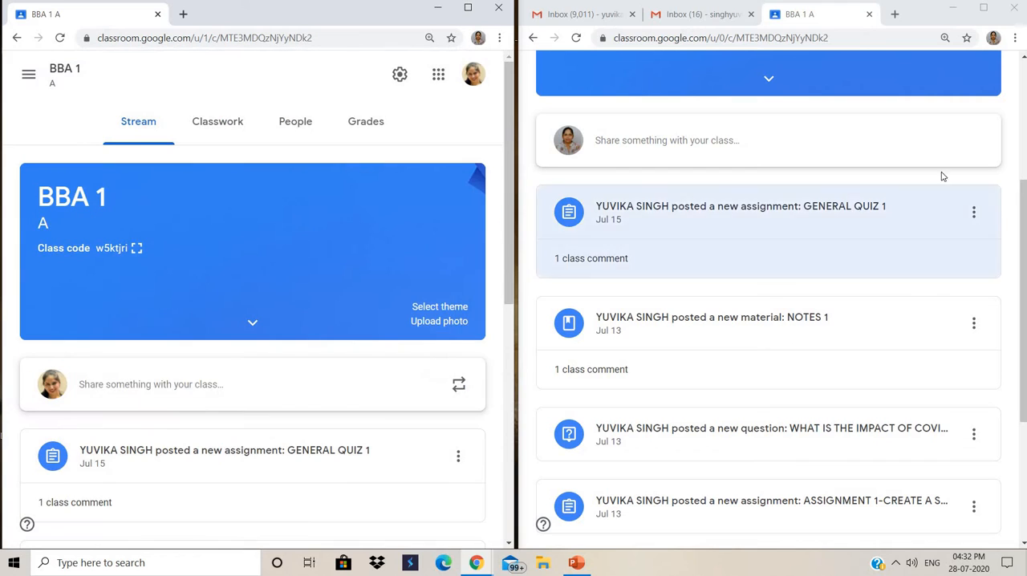
click(732, 212)
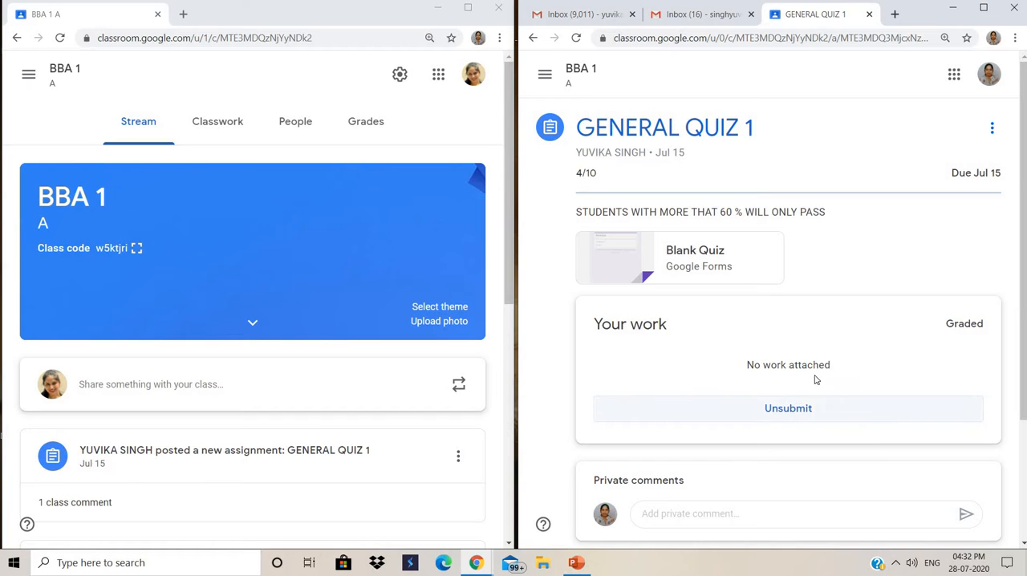
- Open the Blank Quiz form attached to GENERAL QUIZ 1 in the student account, choose Option 1 and submit it
click(678, 266)
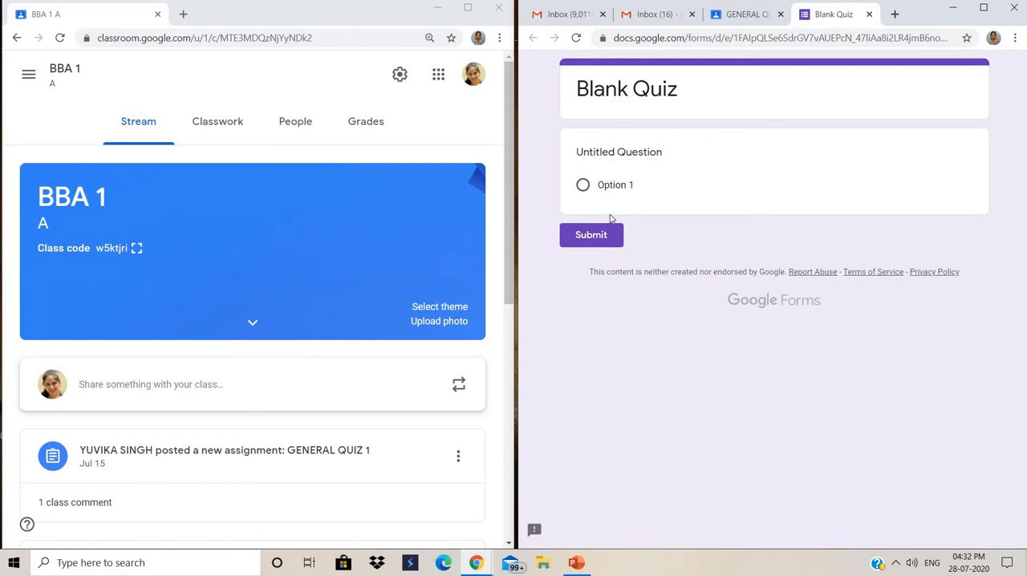
click(583, 186)
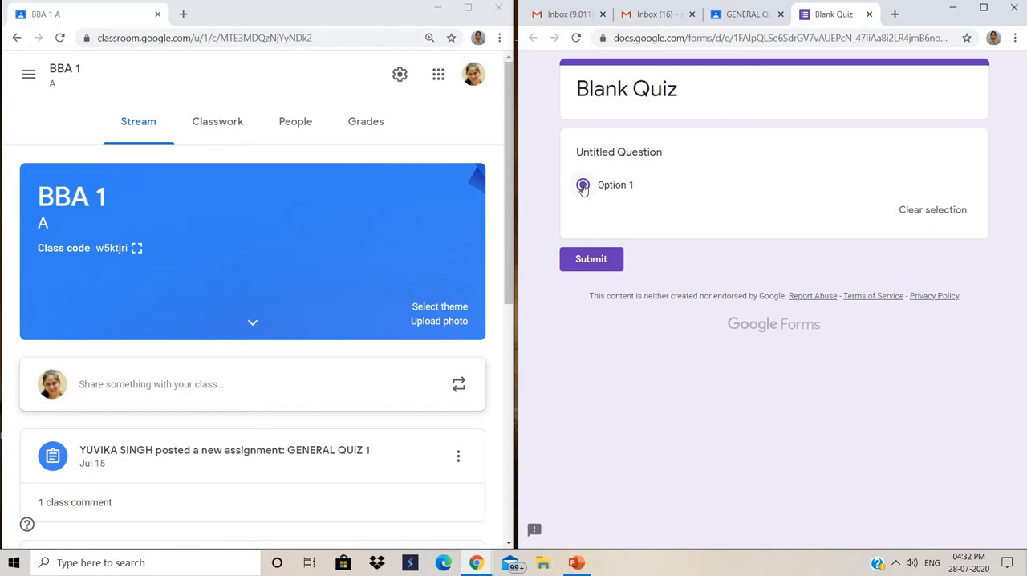
click(591, 258)
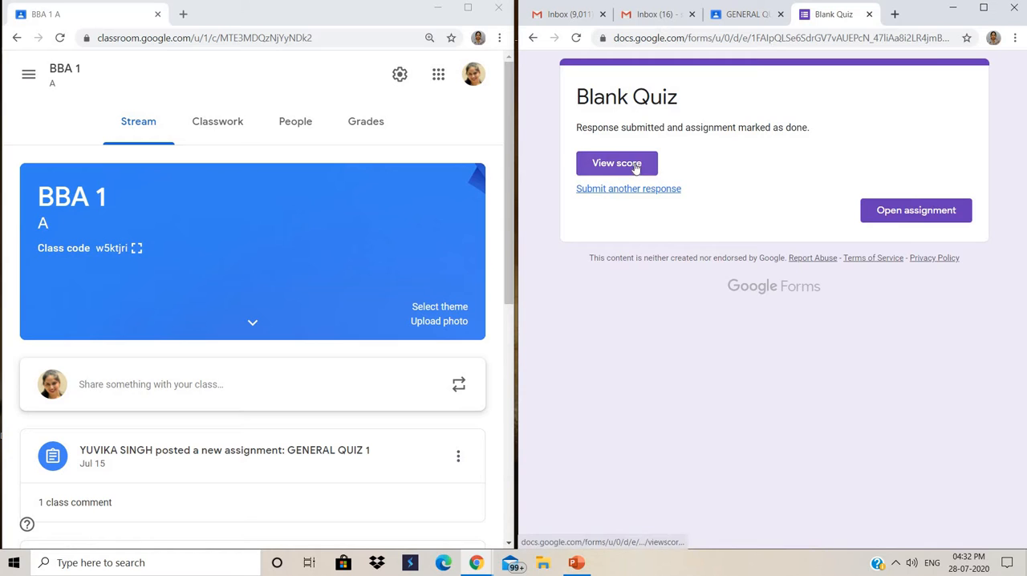
- View the score of the submitted Blank Quiz, close the quiz pages and return to the student's BBA 1 stream
click(635, 165)
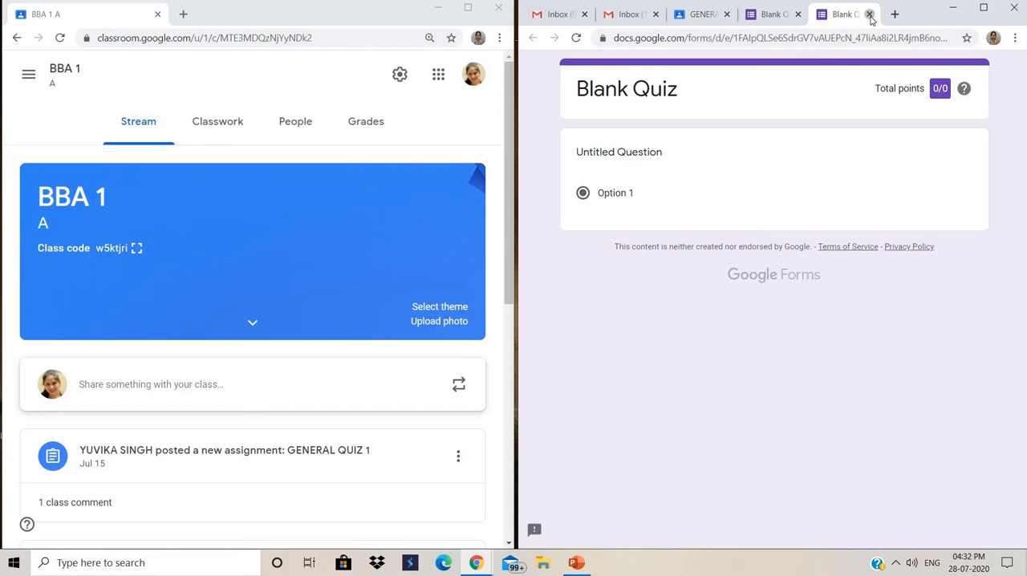
click(869, 14)
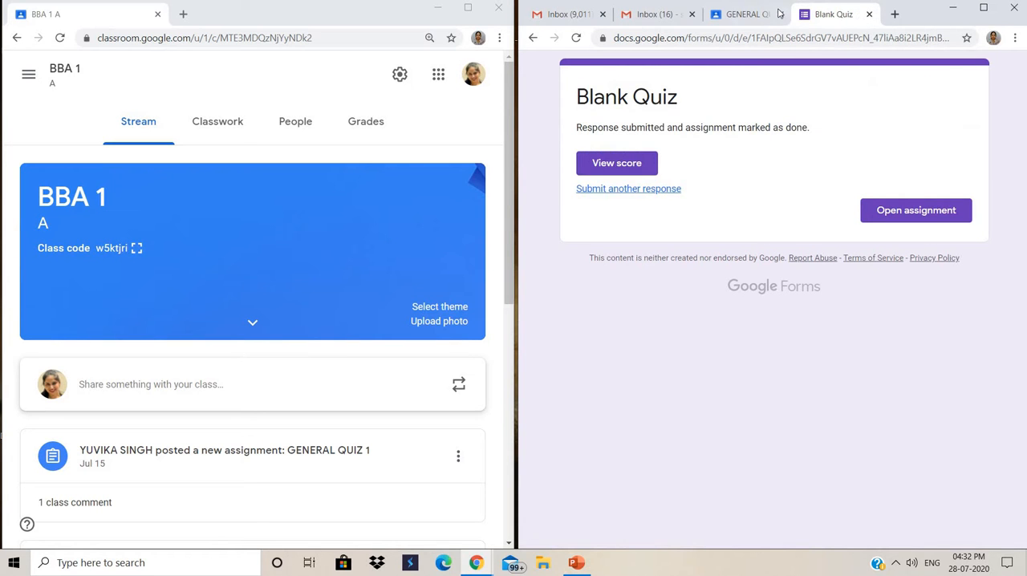
click(869, 15)
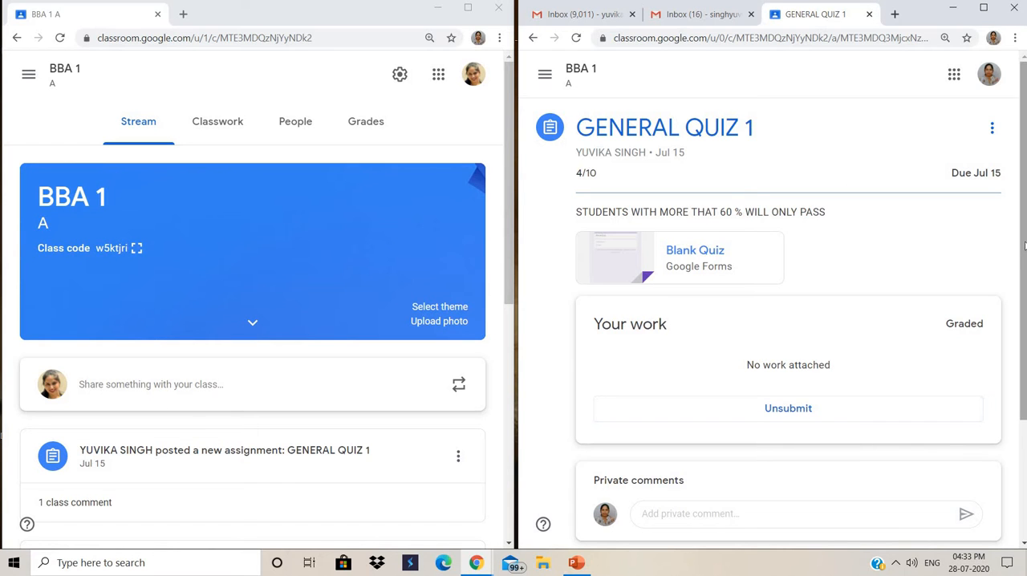
scroll(1023, 238, down, 3)
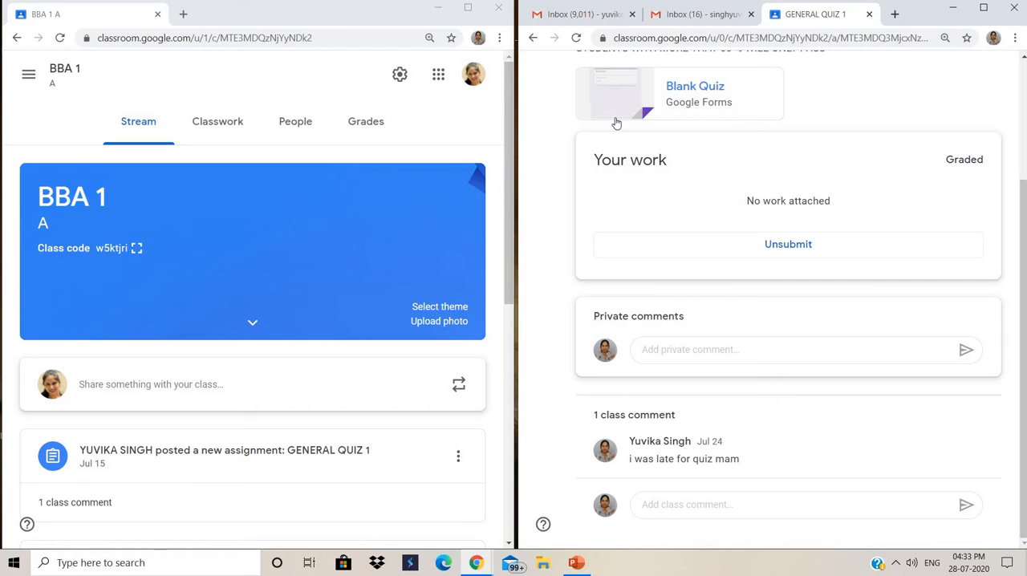
click(534, 38)
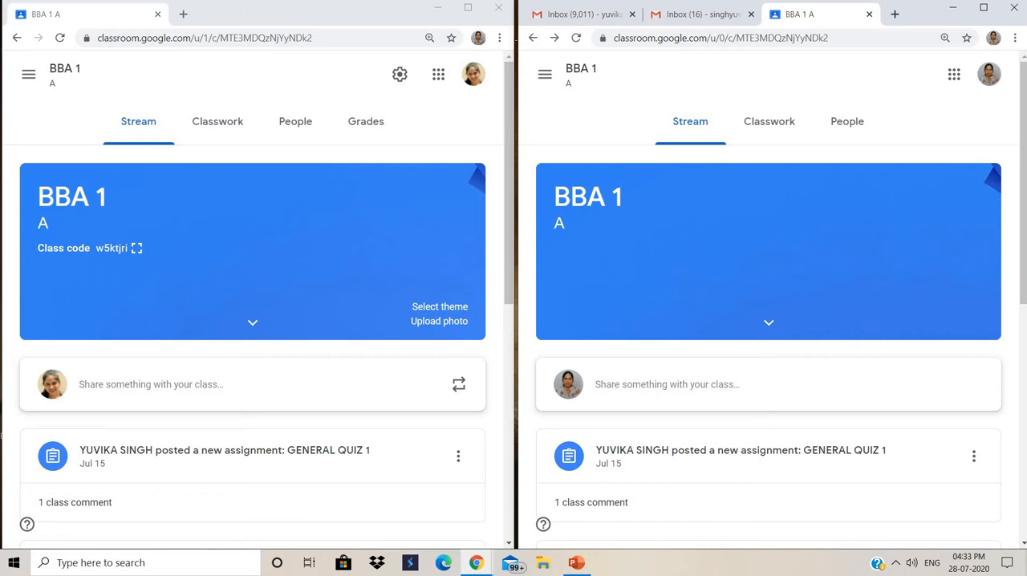
- Open the NOTES 1 material from the student's stream and view its attached WHISTLEBLOWERS NOTES.pdf
drag(1023, 139, 1023, 287)
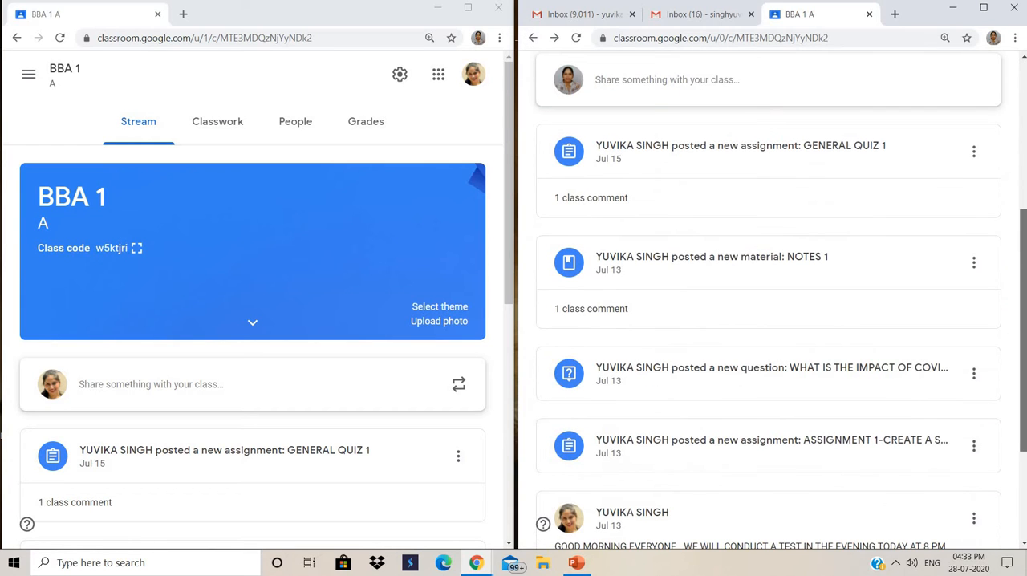
click(763, 256)
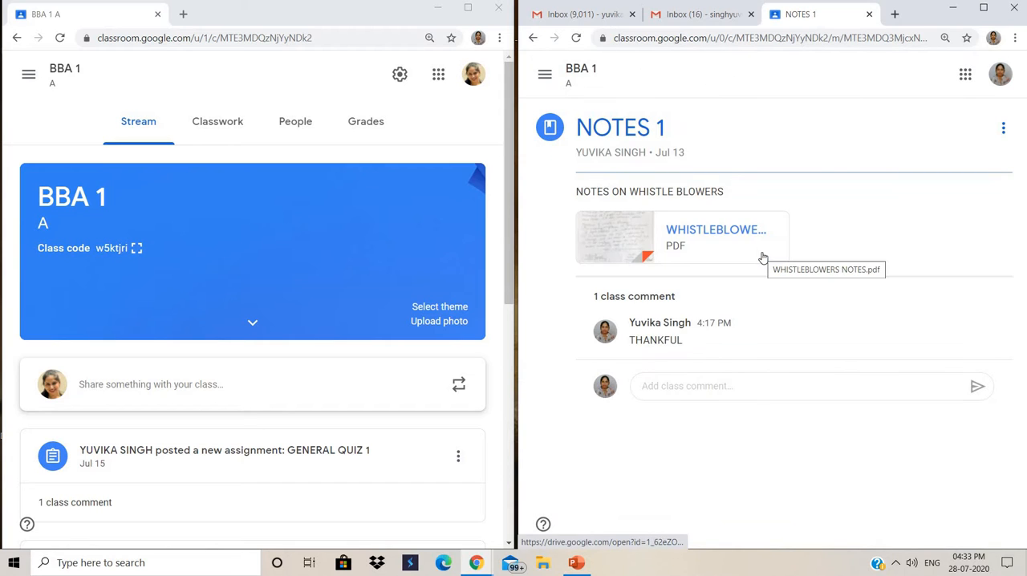
click(650, 233)
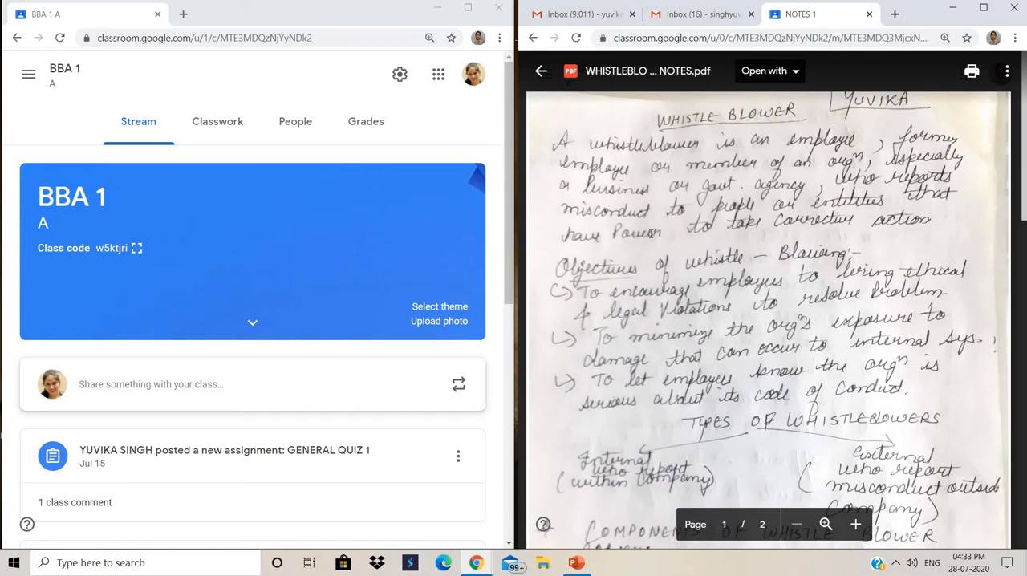
- Check the PDF's opening options, view it in a new window, and return to the student's BBA 1 stream
click(795, 72)
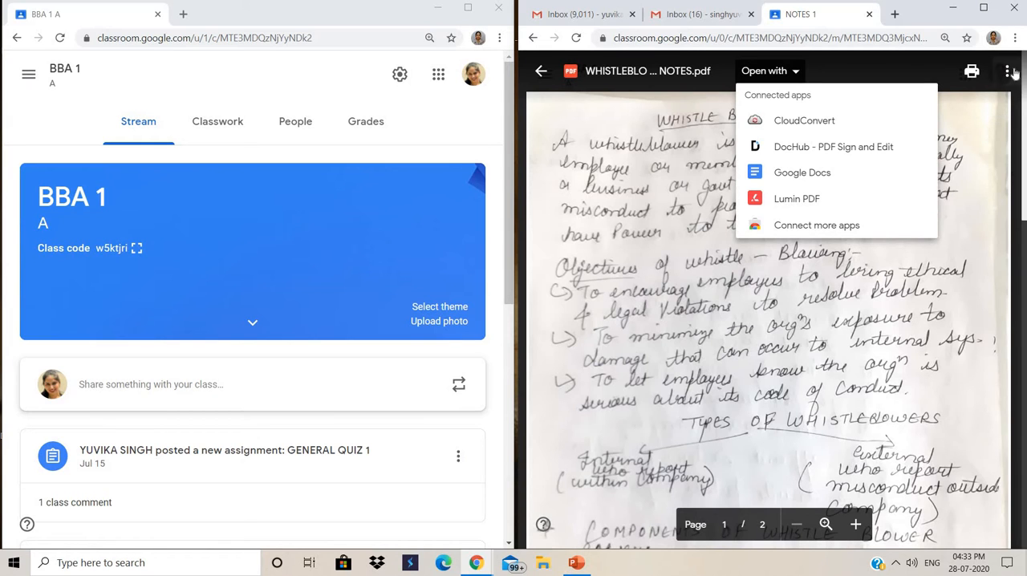
click(1006, 72)
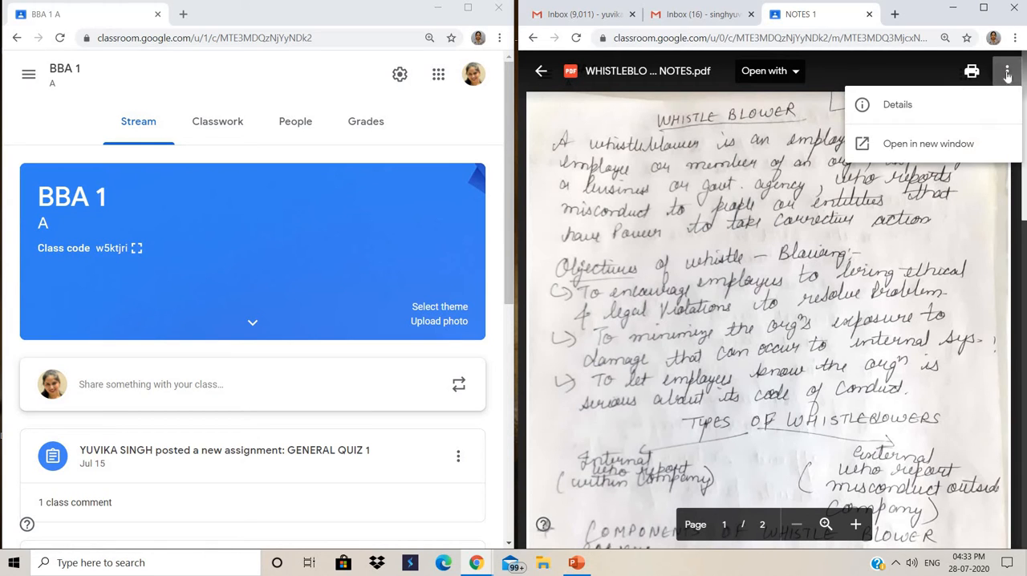
click(945, 144)
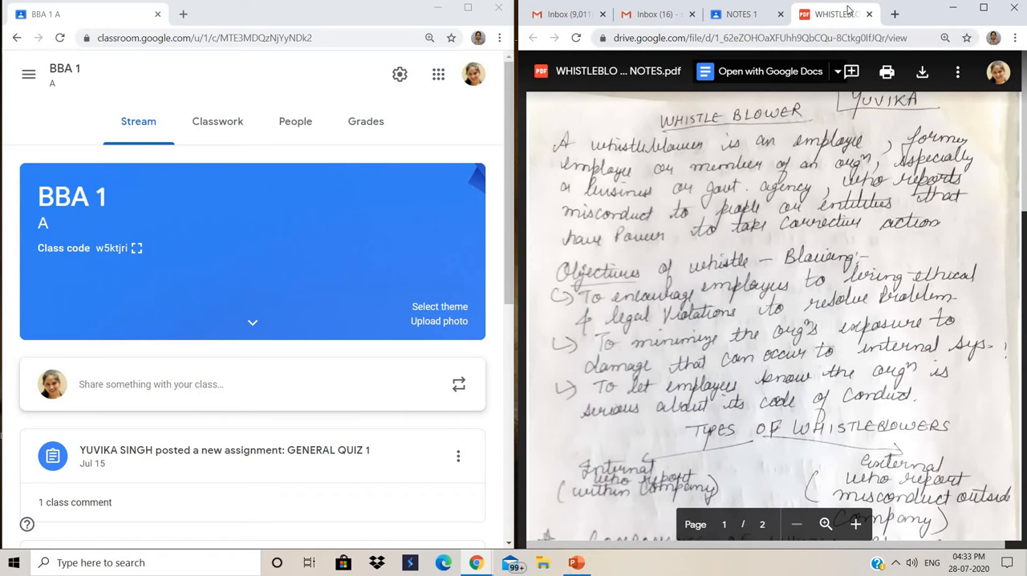
click(870, 14)
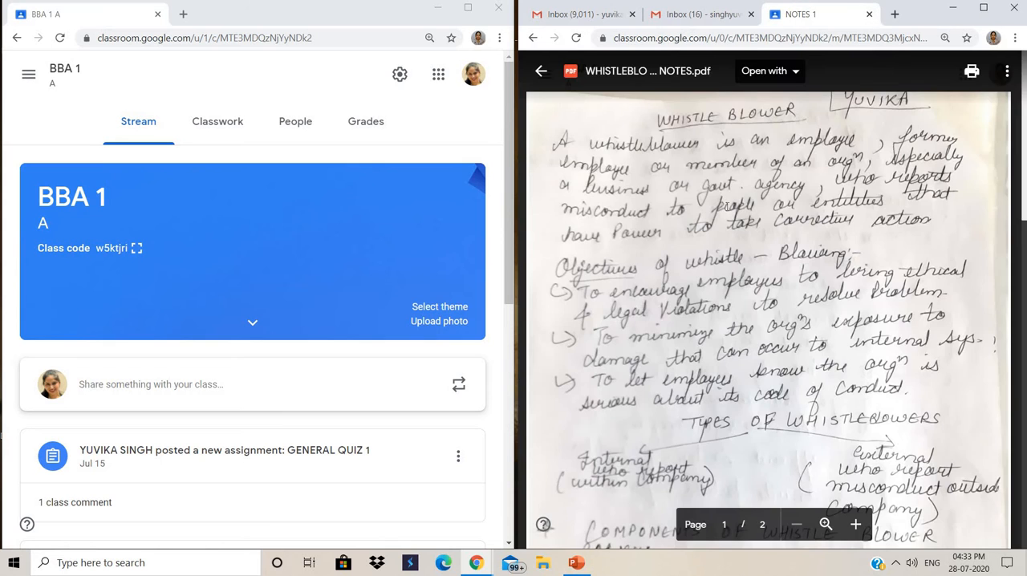
click(540, 74)
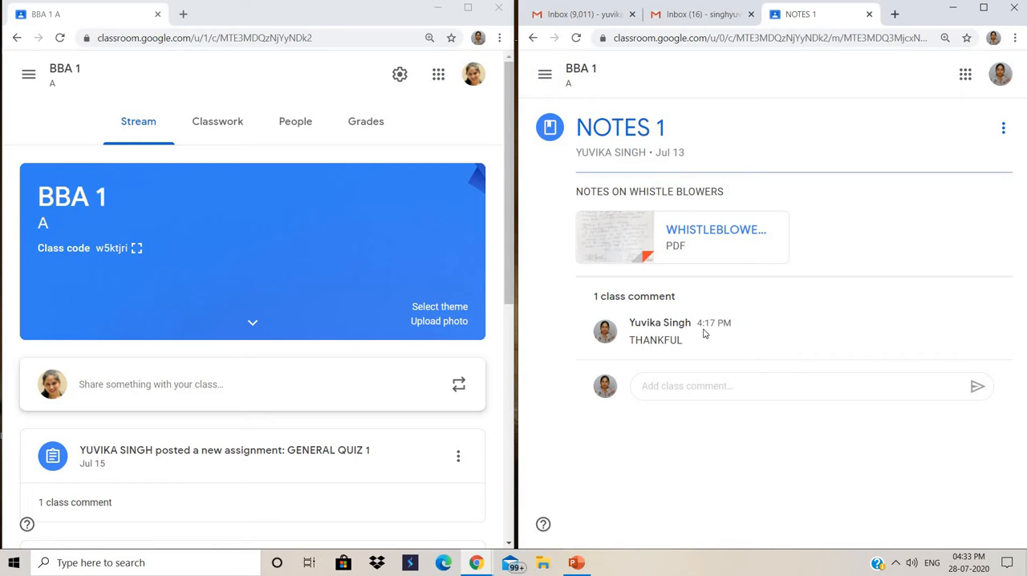
click(533, 39)
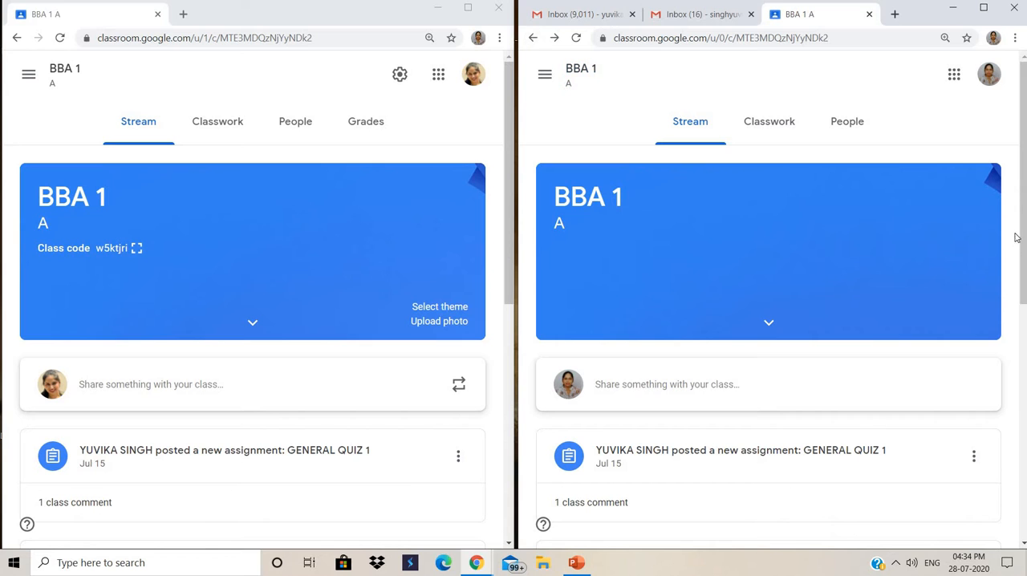
- Answer the COVID 19 impact question in the student account with "THE TEACHING HAS SHIFTED FROM OFFLINE TO ONLINE MODE." and turn it in
drag(1022, 229, 977, 378)
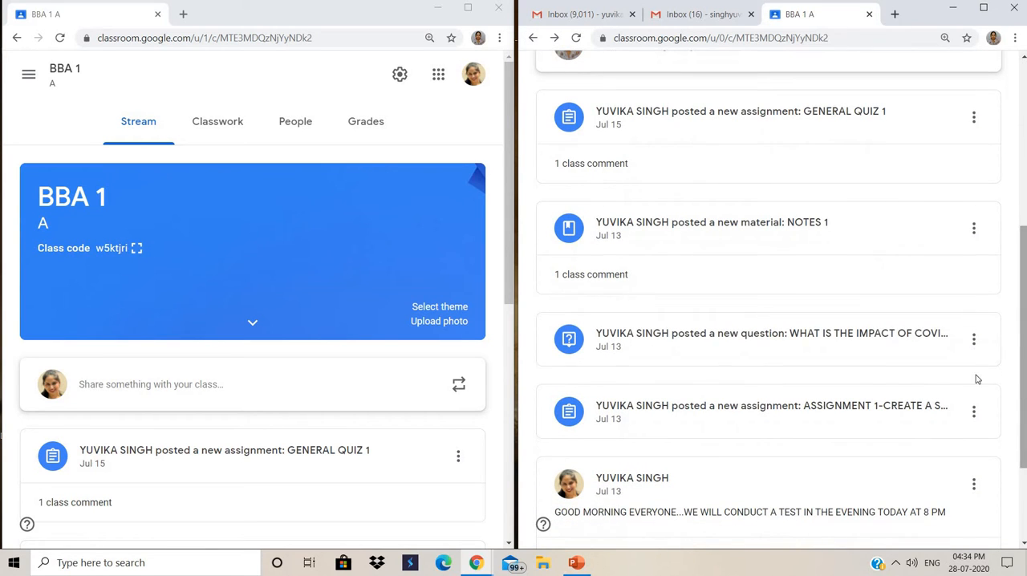
click(746, 343)
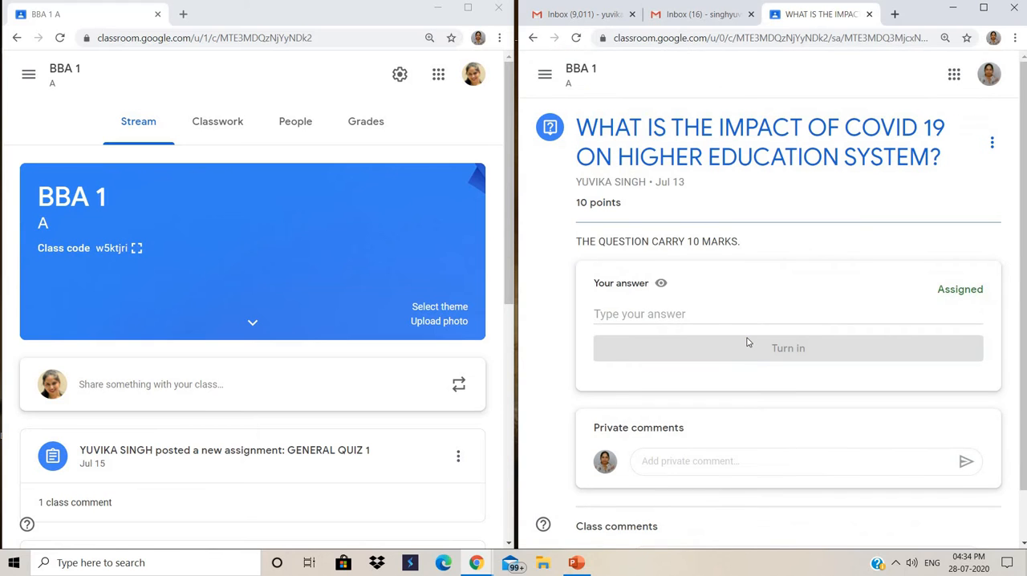
click(624, 316)
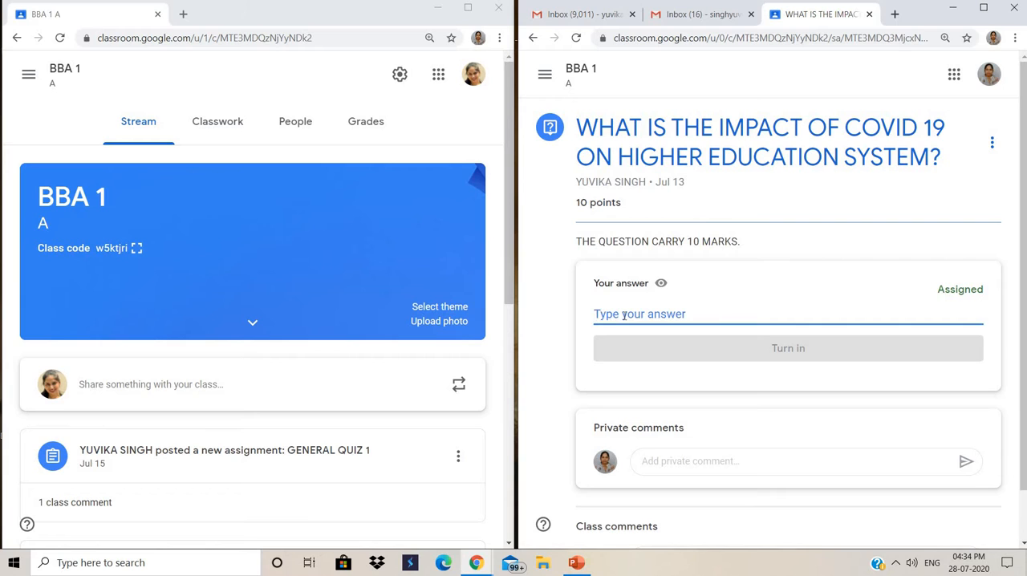
text(THE)
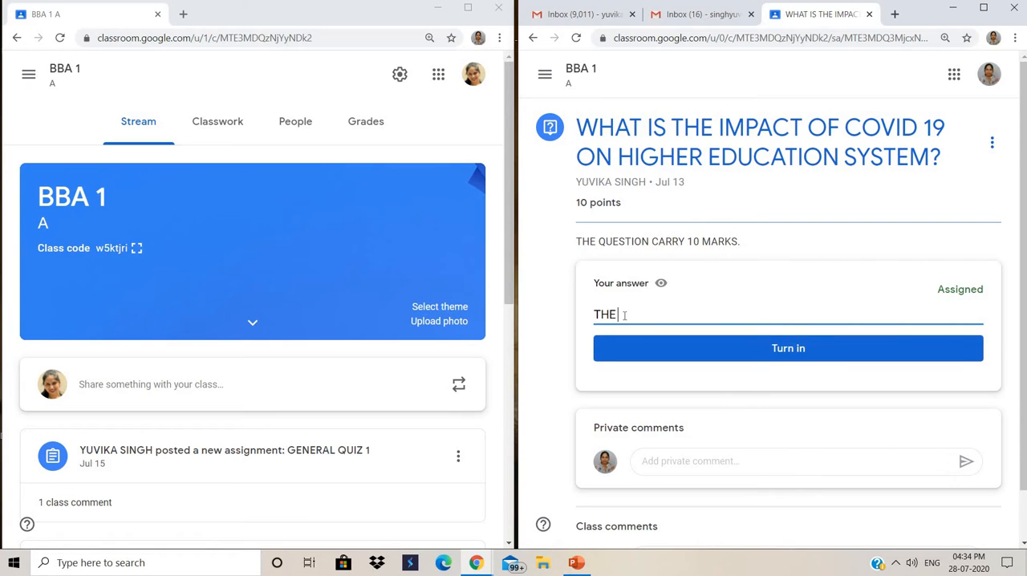
text( TEACHING HAS S)
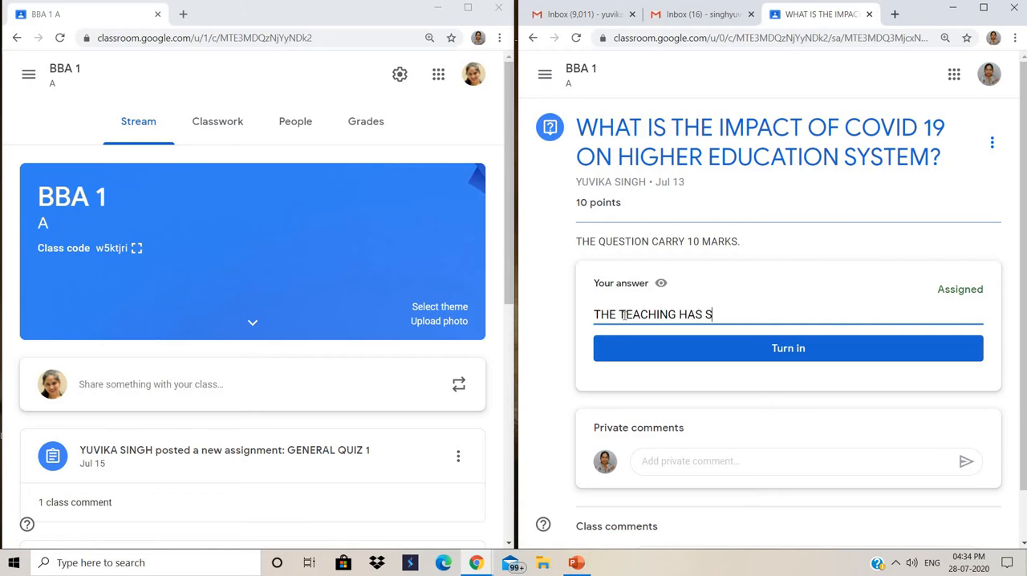
text(HIFTED FROM O)
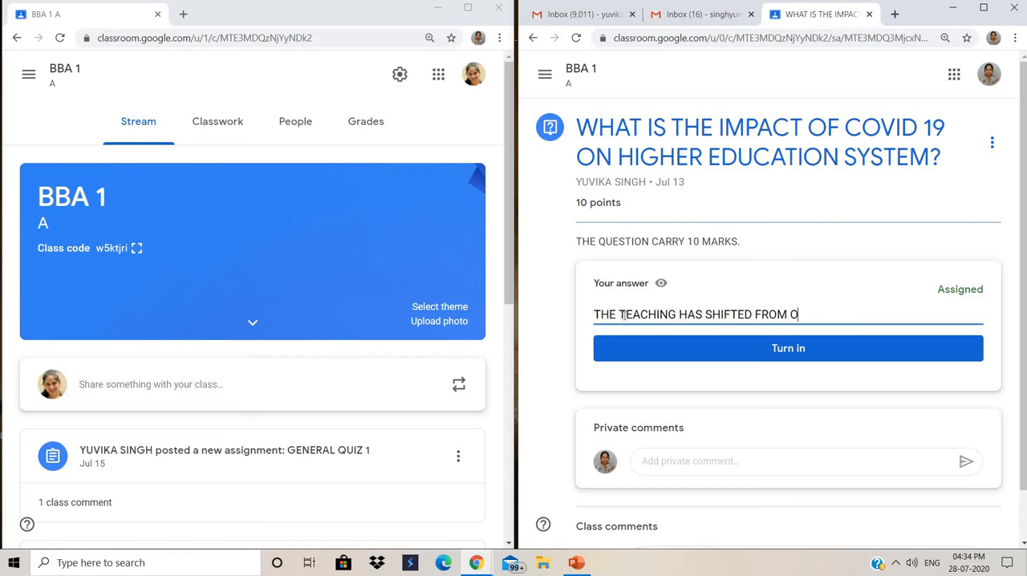
text(FFLINE TO ONLINE MO)
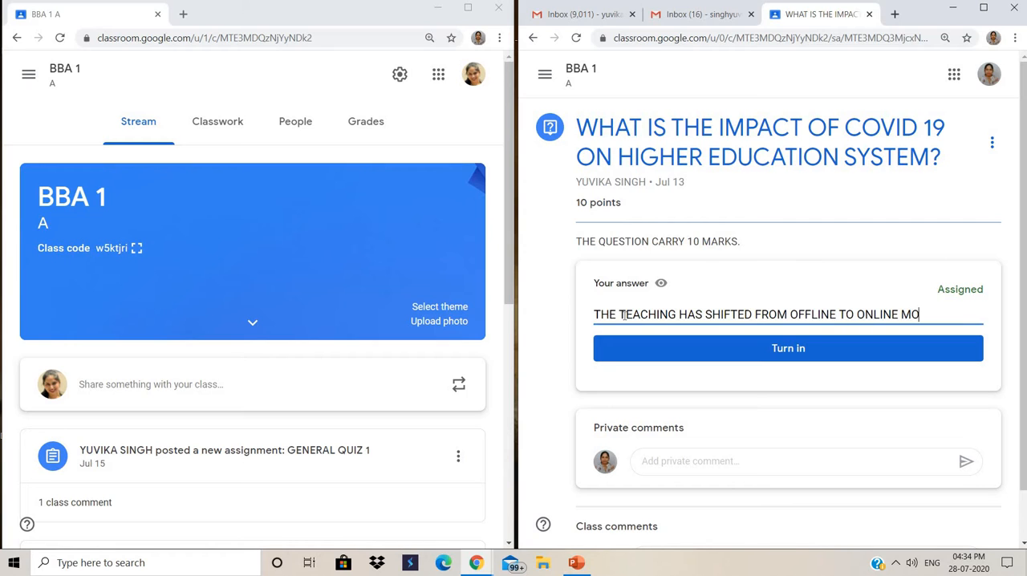
text(DE.)
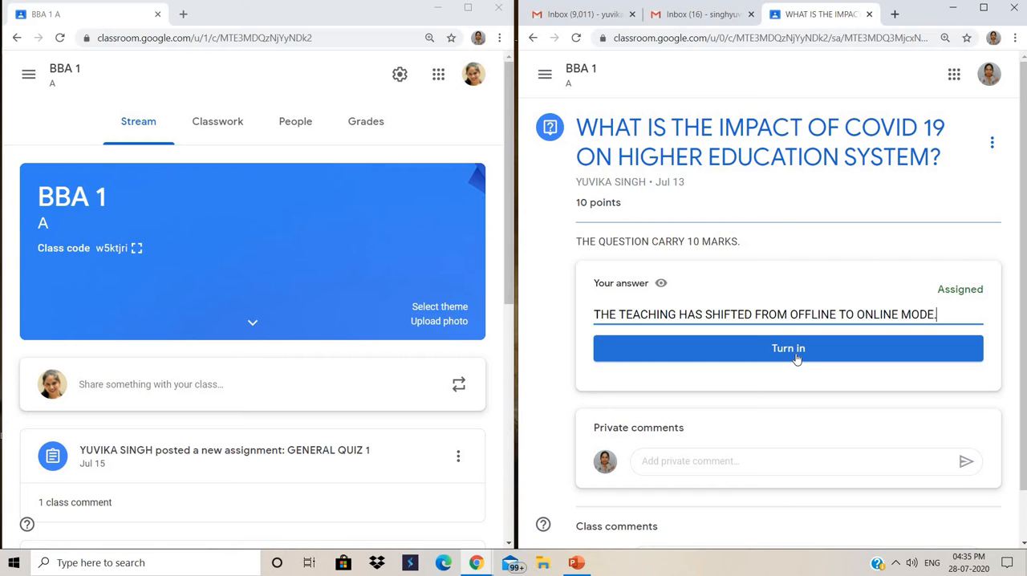
click(797, 356)
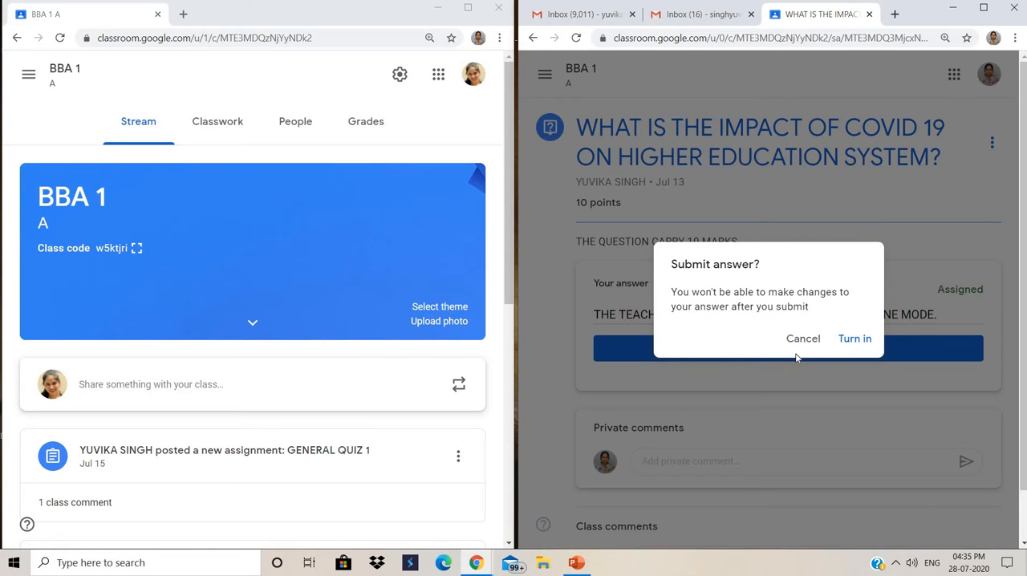
click(844, 339)
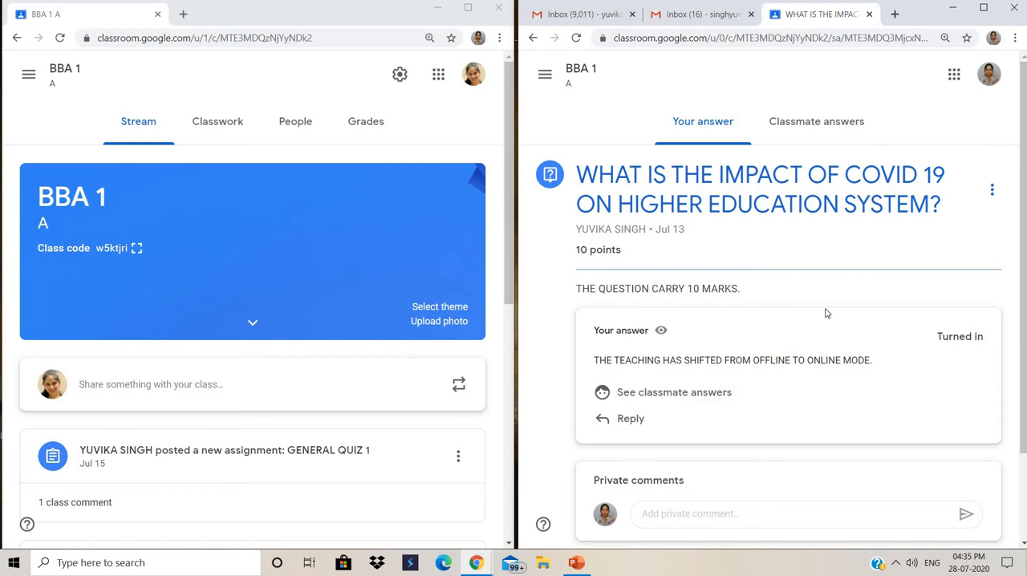
- Review the turned-in answer and the classmate answers to the COVID 19 question, and return to the student's BBA 1 stream
scroll(1022, 256, down, 1)
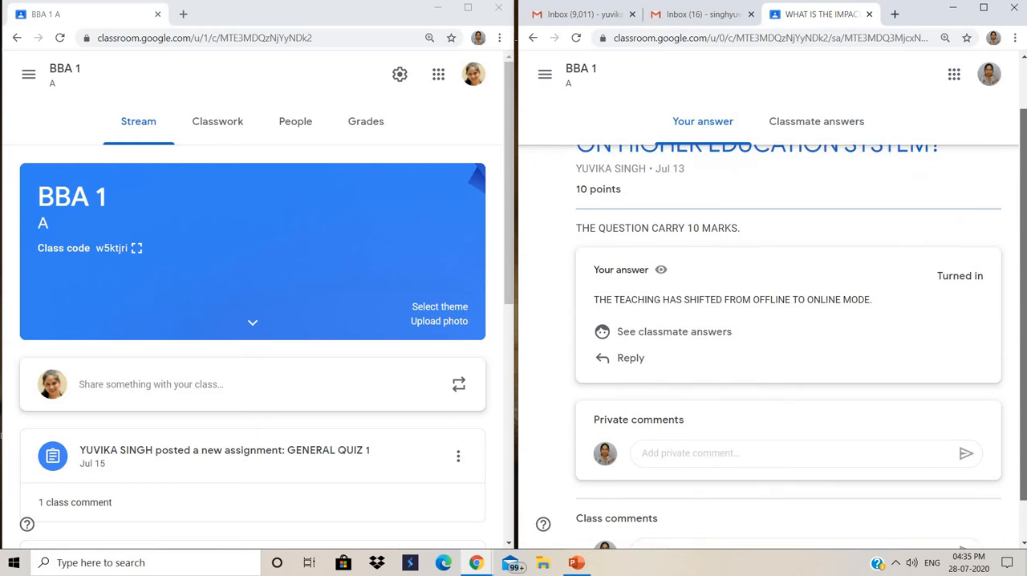
scroll(770, 321, down, 1)
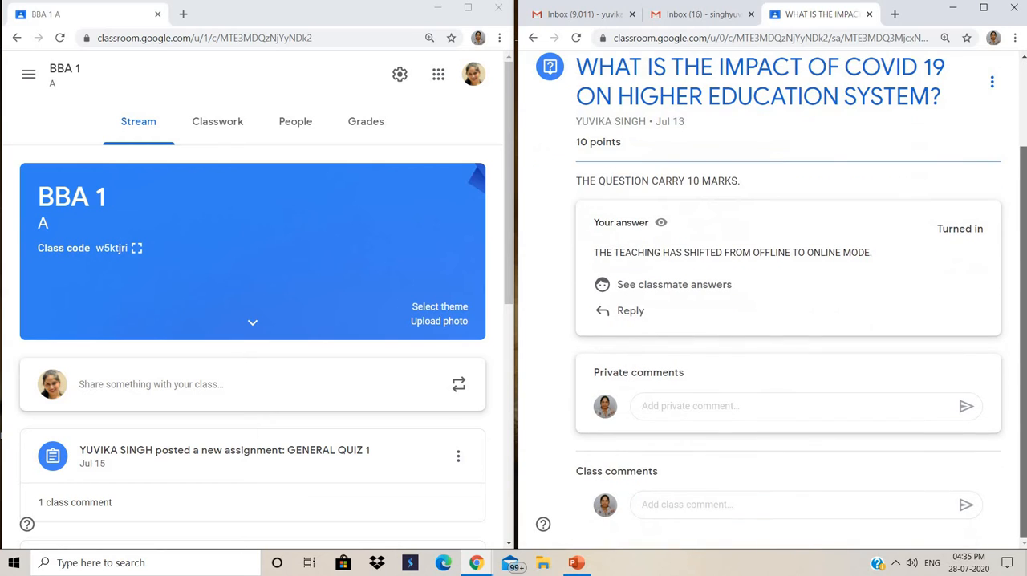
click(661, 287)
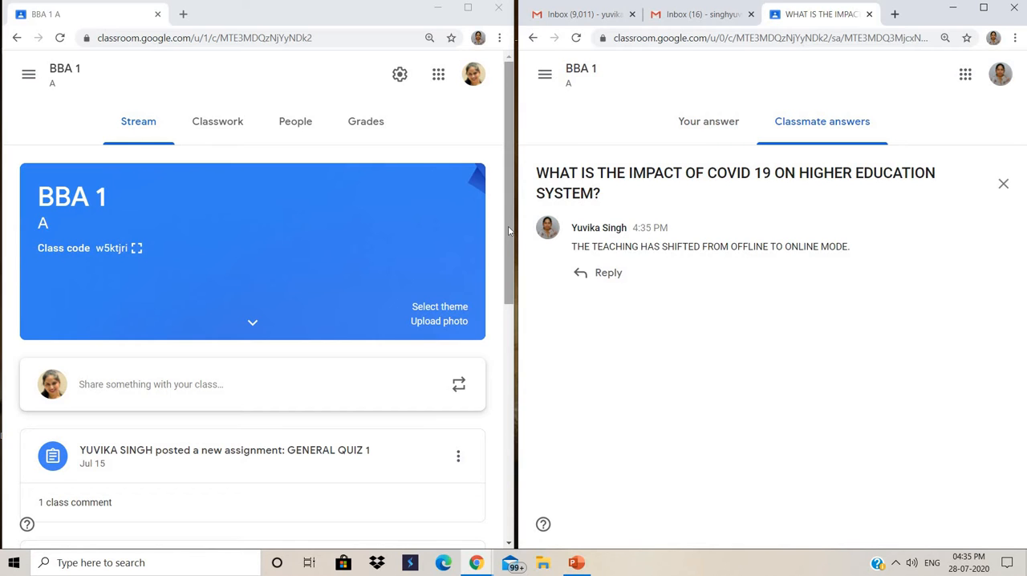
drag(507, 230, 510, 296)
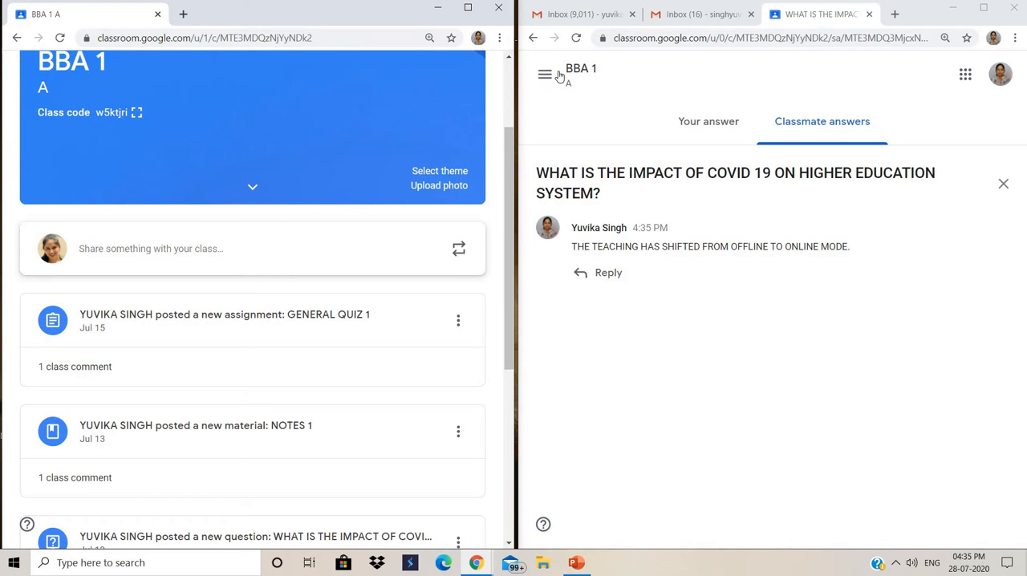
click(687, 125)
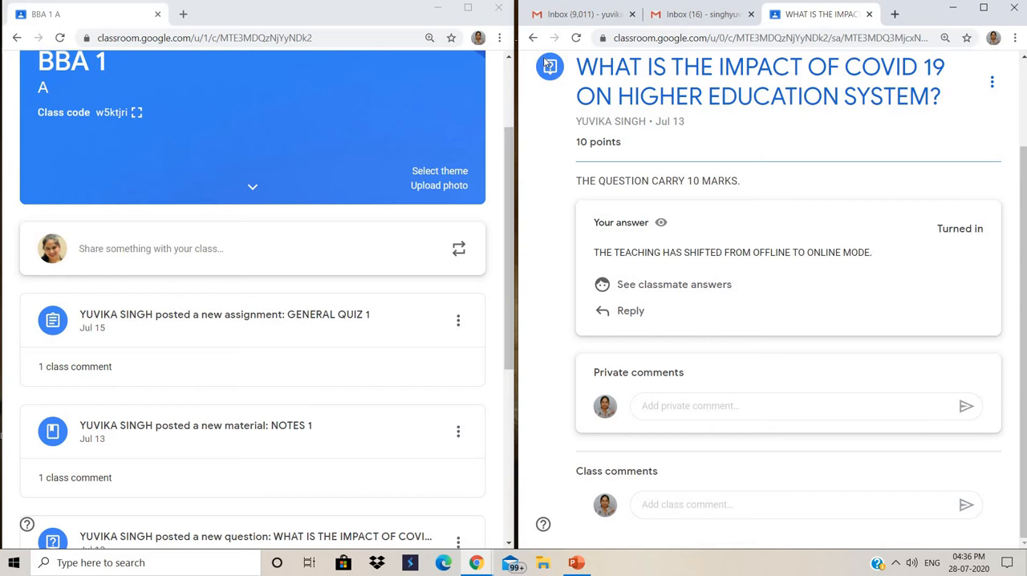
click(533, 37)
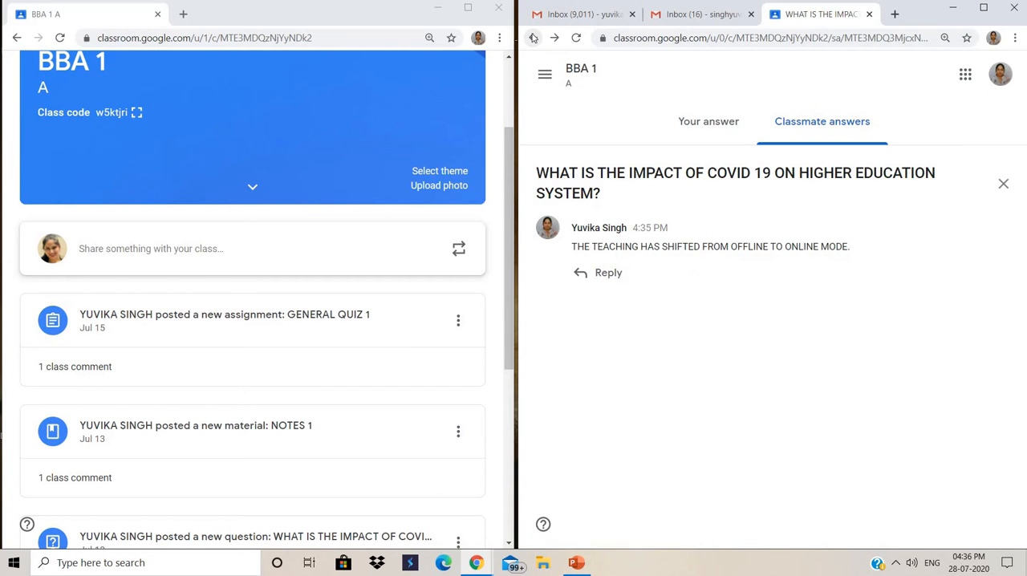
click(532, 38)
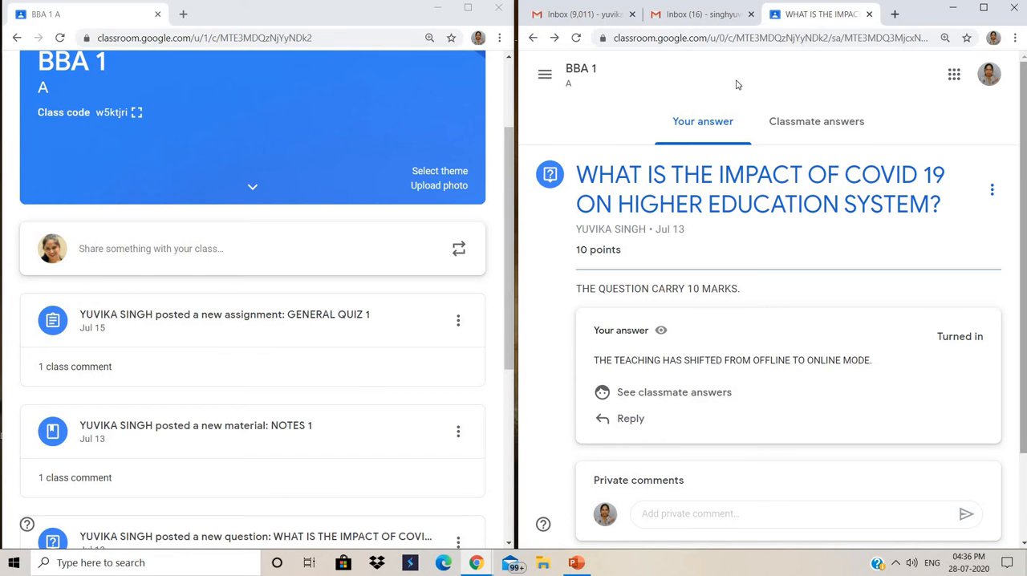
click(533, 39)
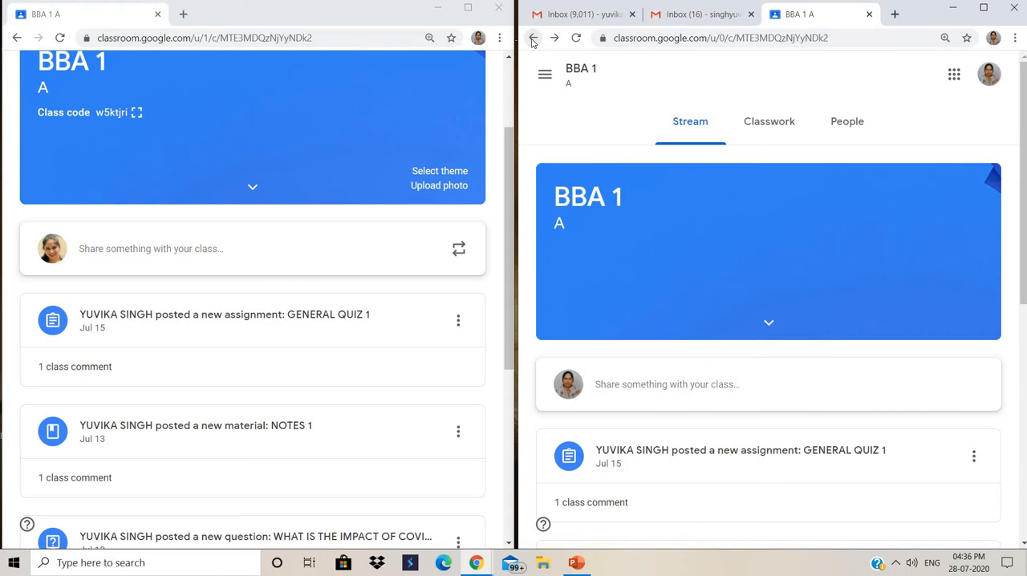
- Open ASSIGNMENT 1-CREATE A SWOT ANALYSIS FOR INFOSYS from the student's stream and review its rubric grades and submitted work
scroll(1022, 127, down, 2)
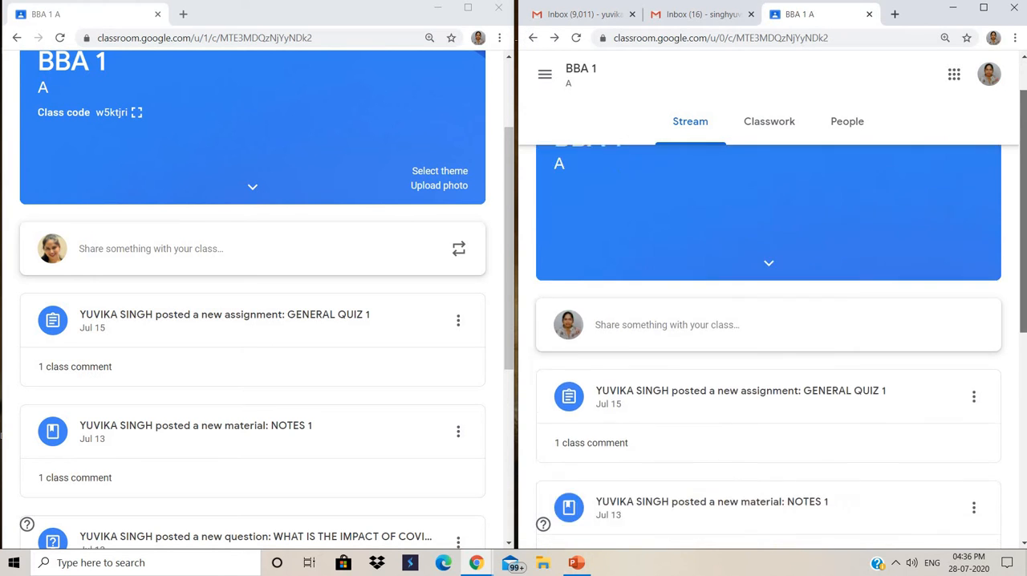
scroll(1022, 253, down, 2)
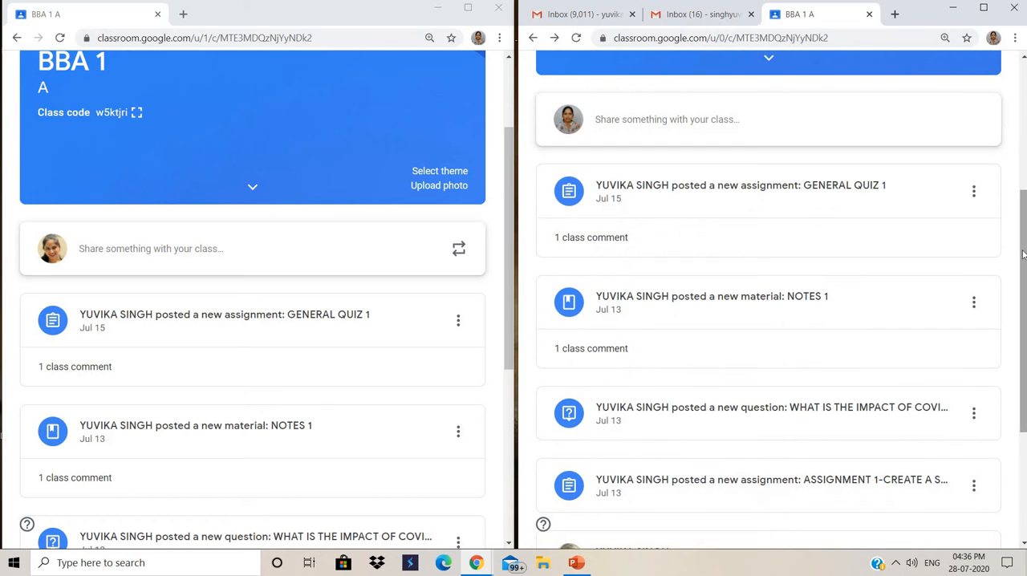
drag(1022, 253, 1024, 344)
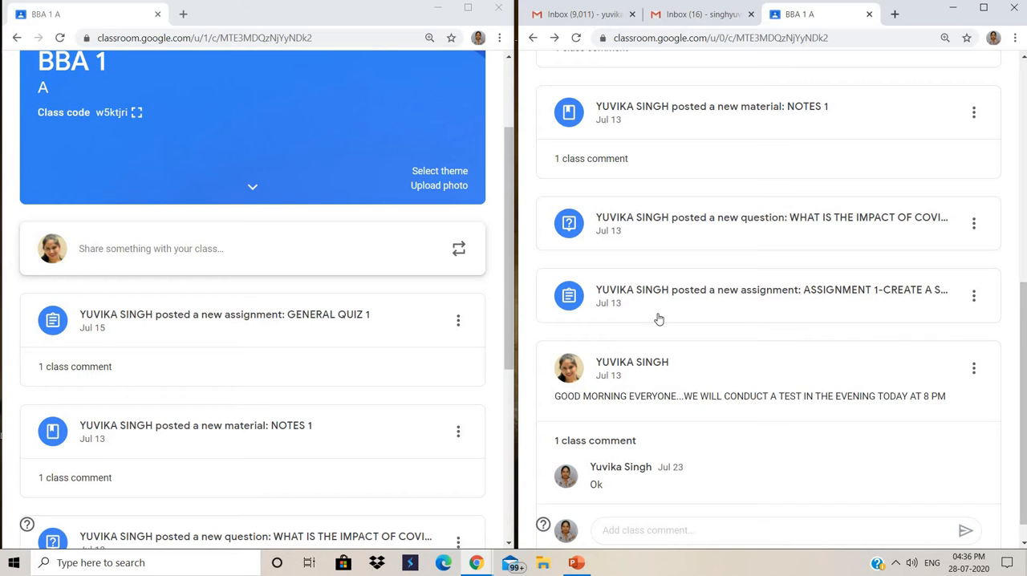
click(729, 299)
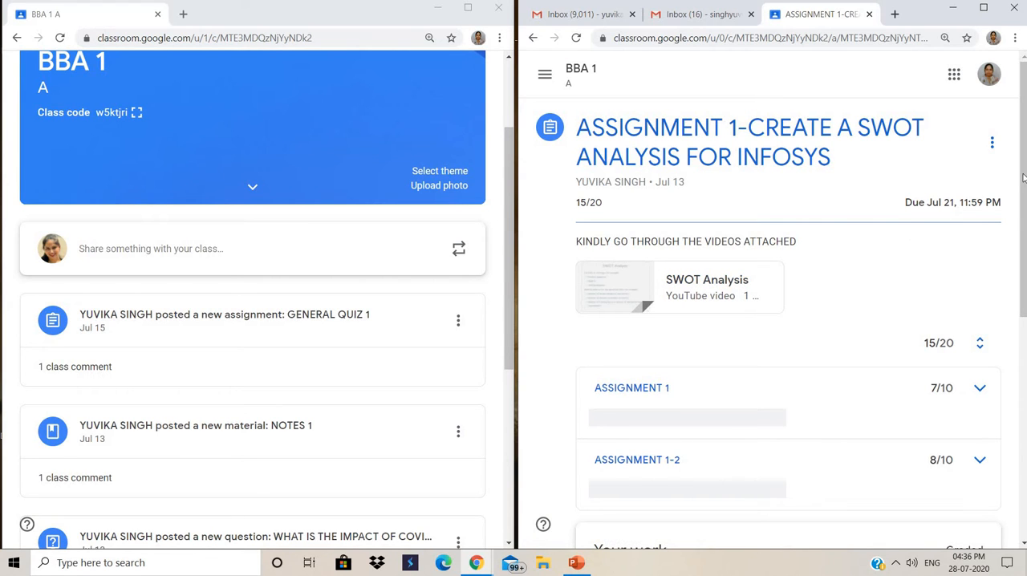
drag(1023, 177, 1026, 238)
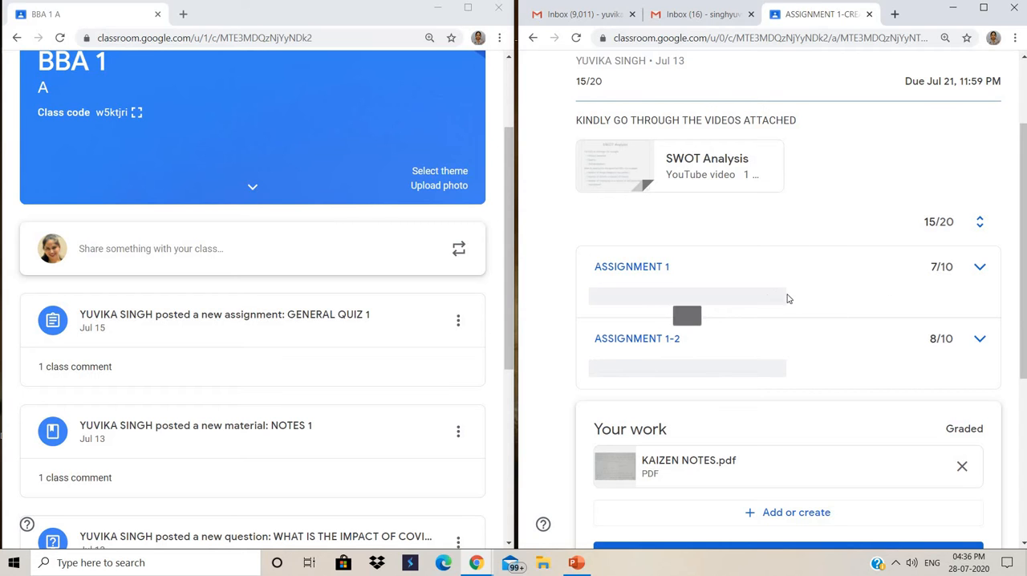
drag(1023, 275, 1023, 346)
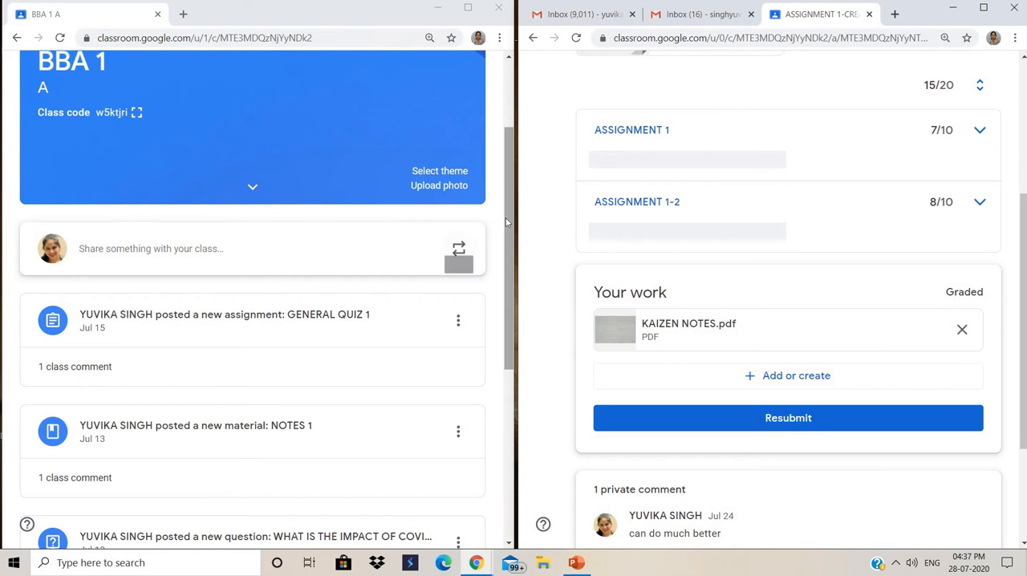
- Open ASSIGNMENT 1 from the teacher's stream and view its instructions and the student work list
click(512, 257)
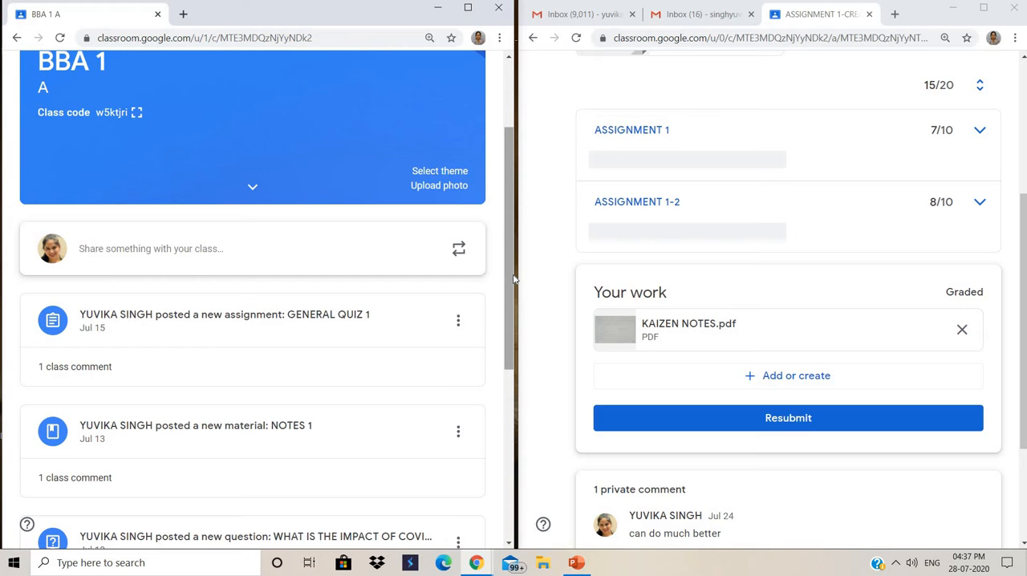
drag(514, 278, 506, 397)
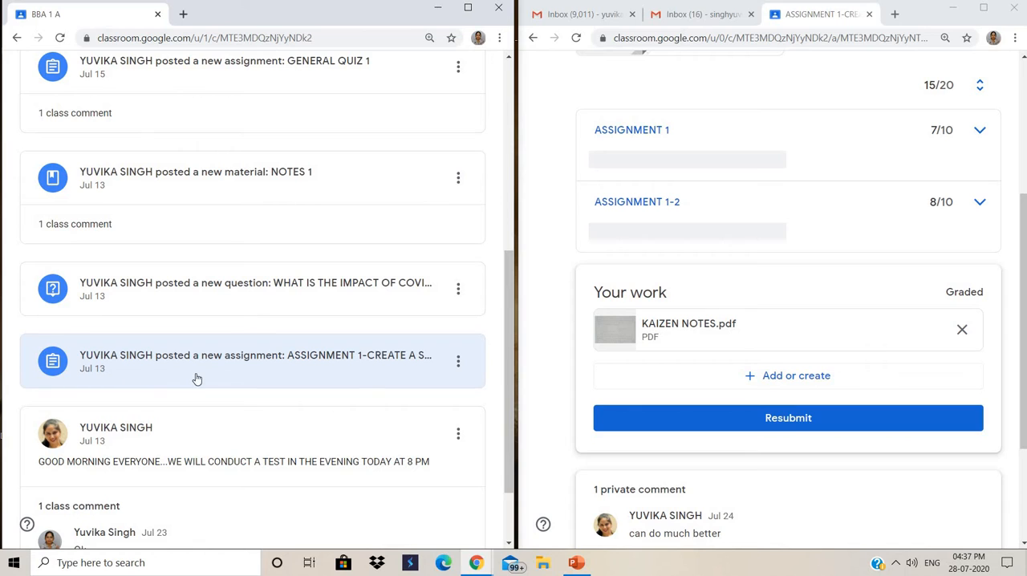
click(375, 361)
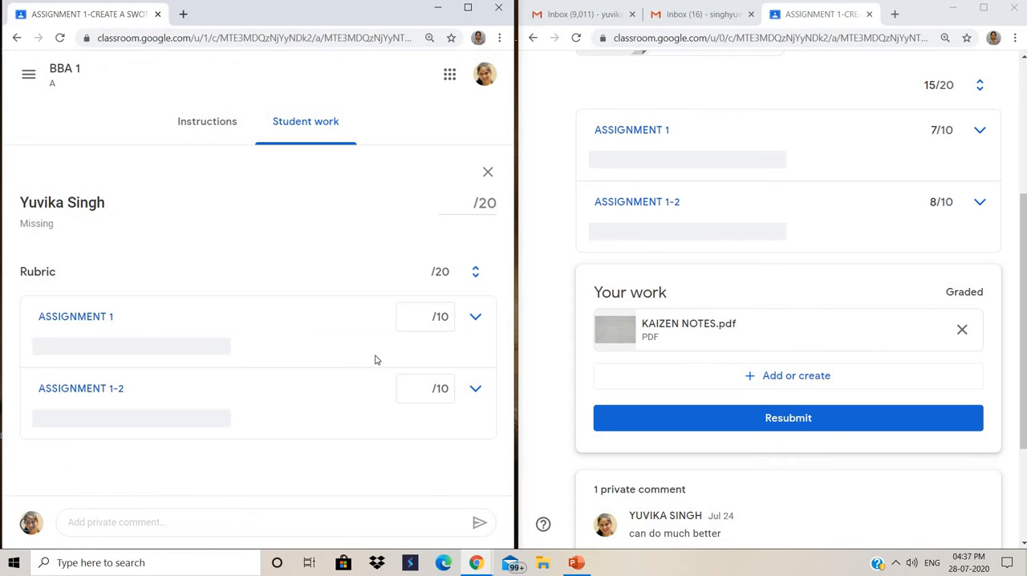
click(288, 132)
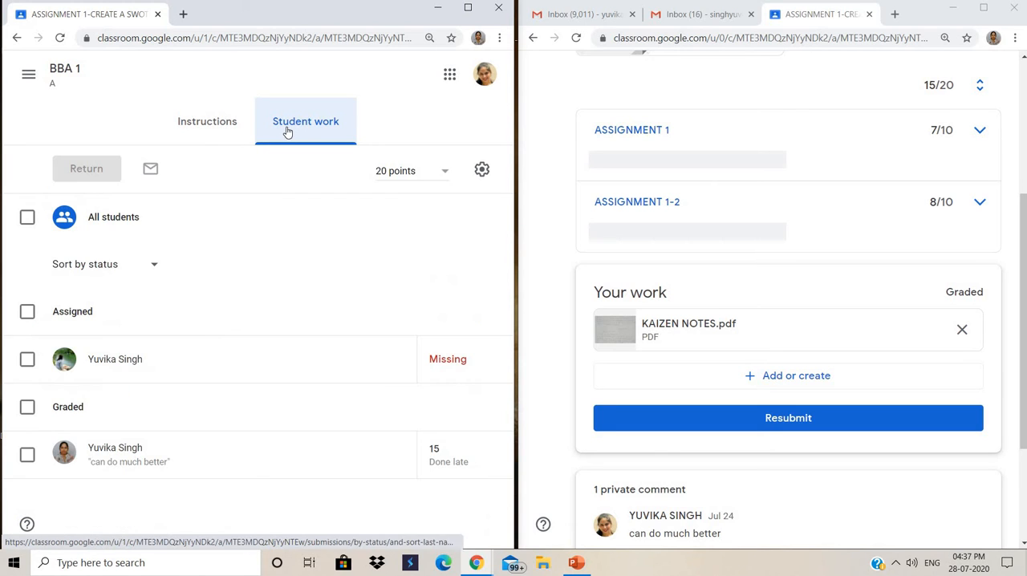
click(219, 122)
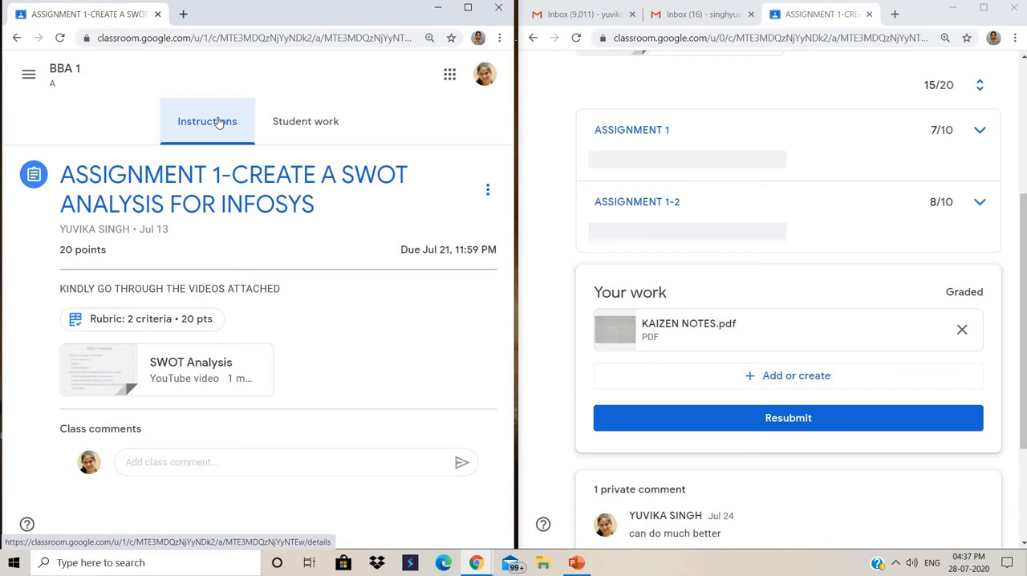
click(302, 134)
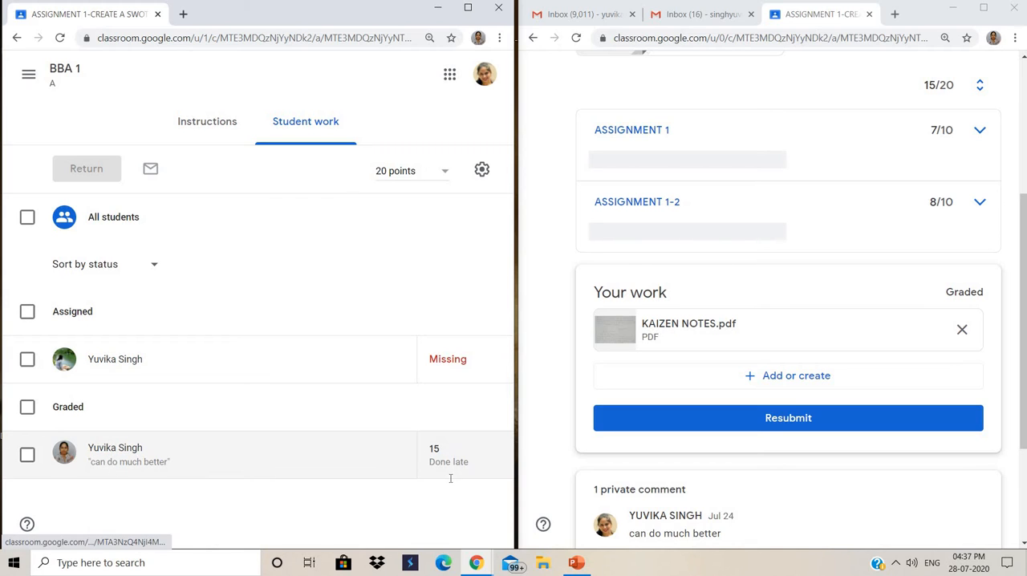
- Change the graded student's ASSIGNMENT 1 mark to 14 out of 20 and return the updated grade without a private comment
click(438, 447)
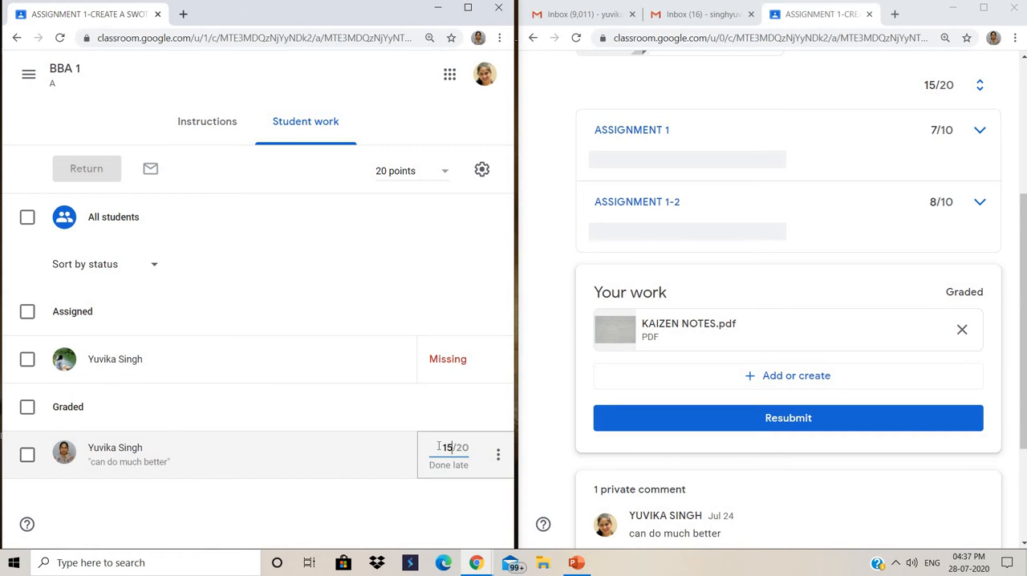
key(BackSpace)
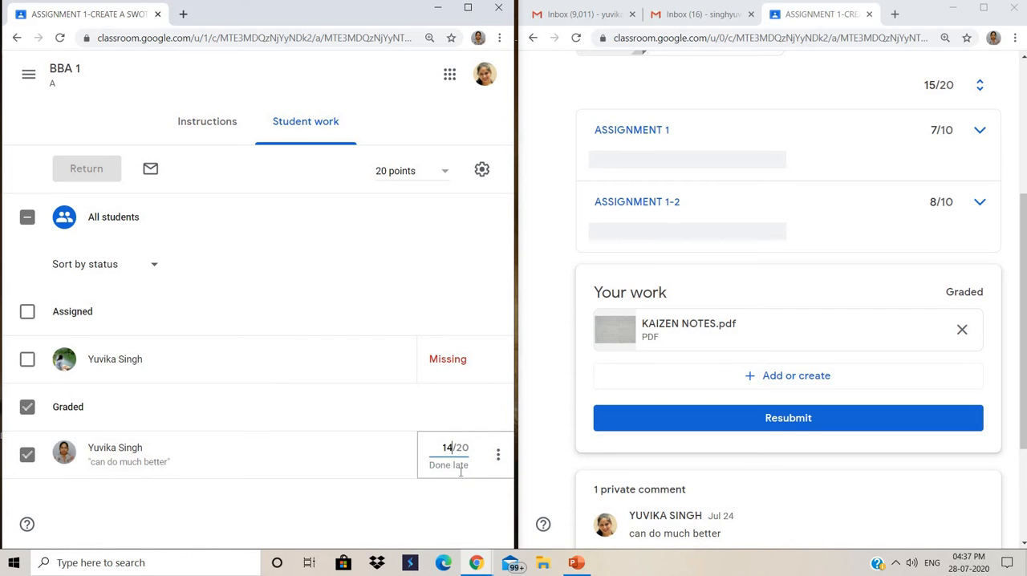
click(499, 456)
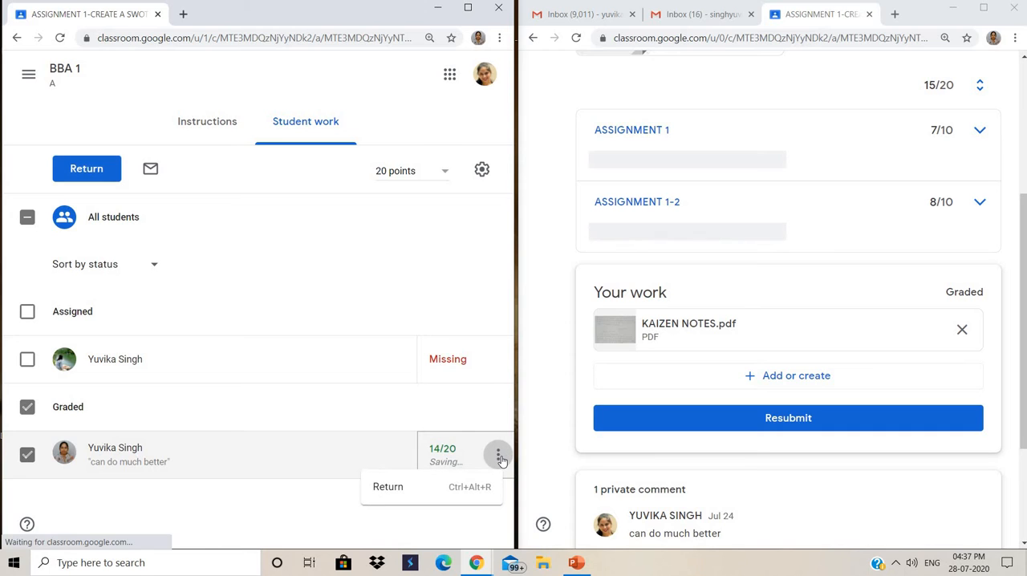
click(268, 504)
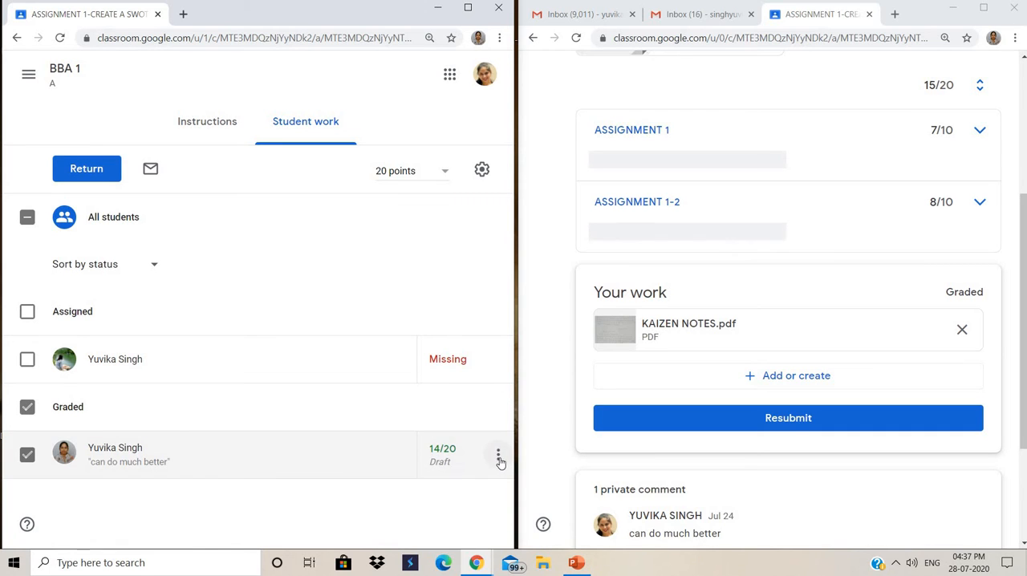
click(498, 456)
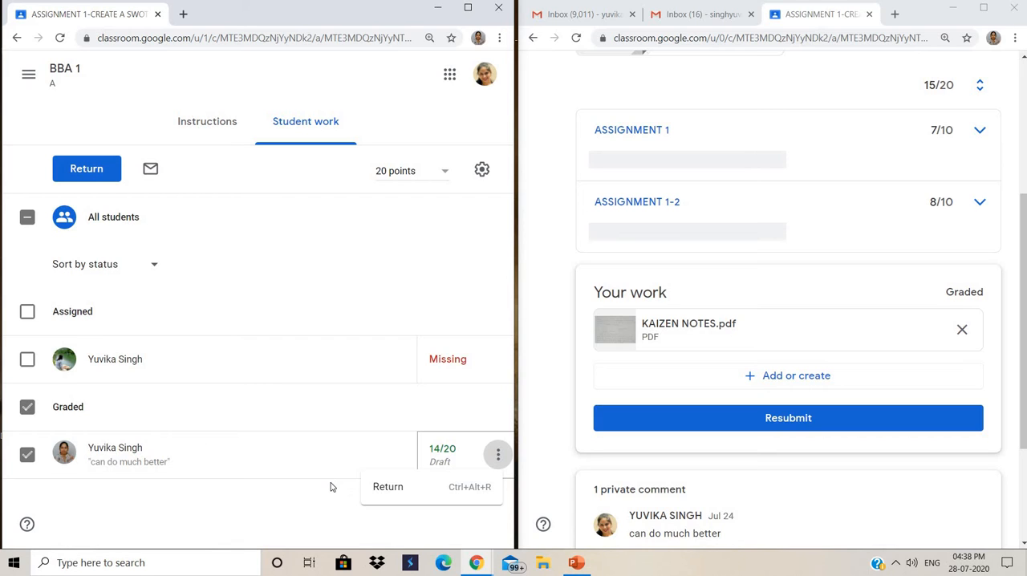
click(389, 487)
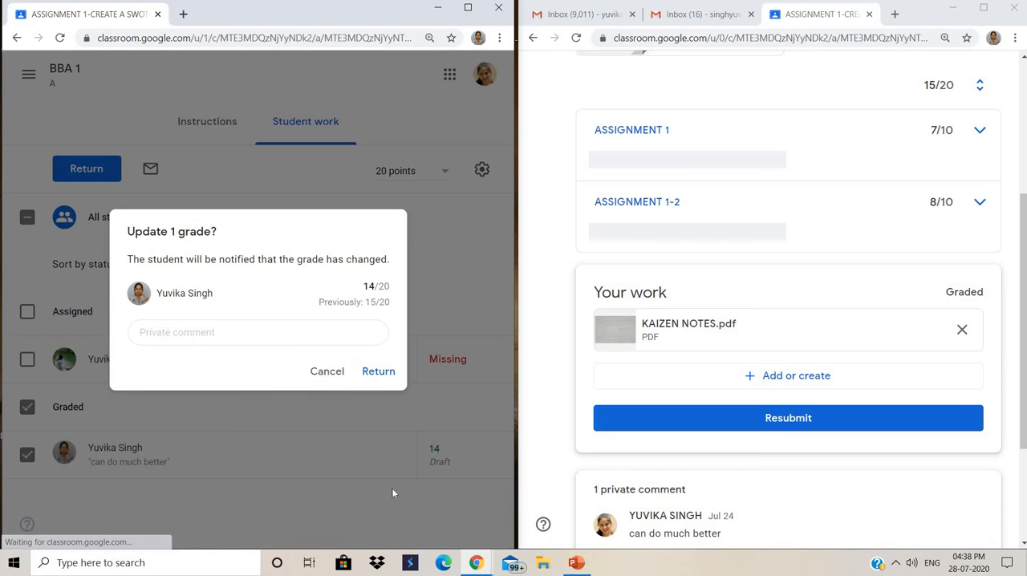
click(378, 372)
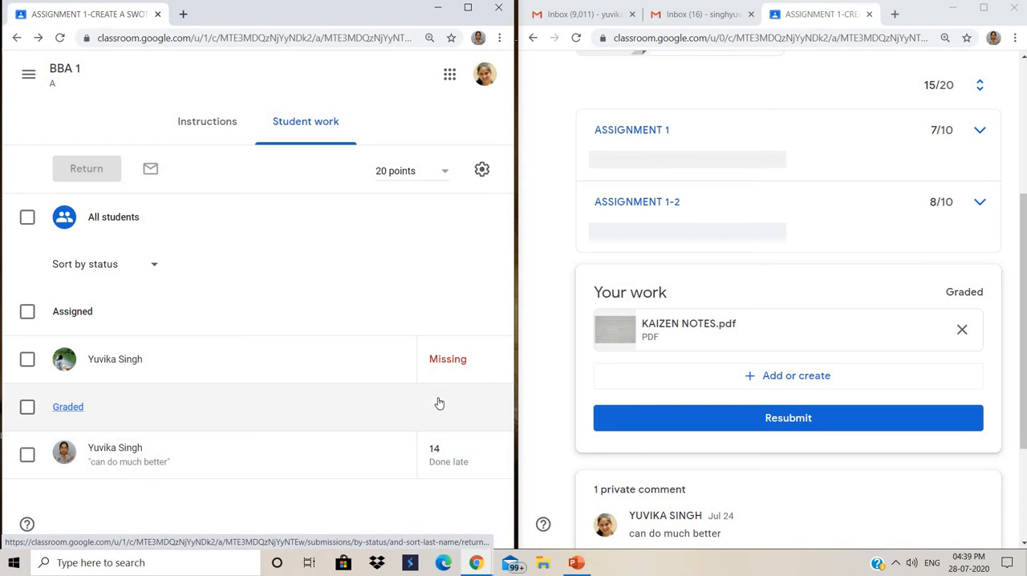
- Open the graded student's KAIZEN NOTES.pdf submission in the grading view and show the comment bank, dismissing its introduction
click(114, 449)
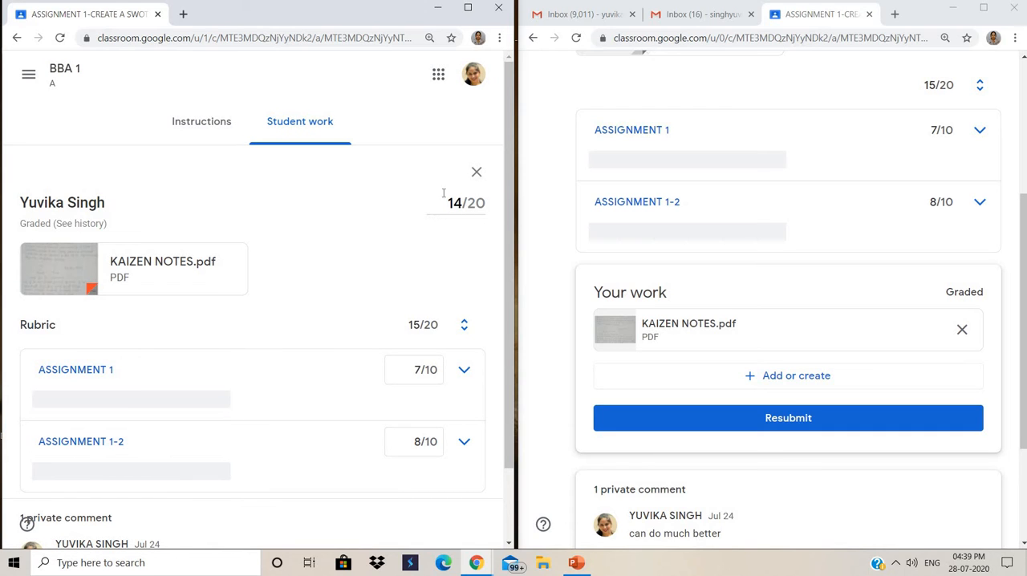
click(70, 260)
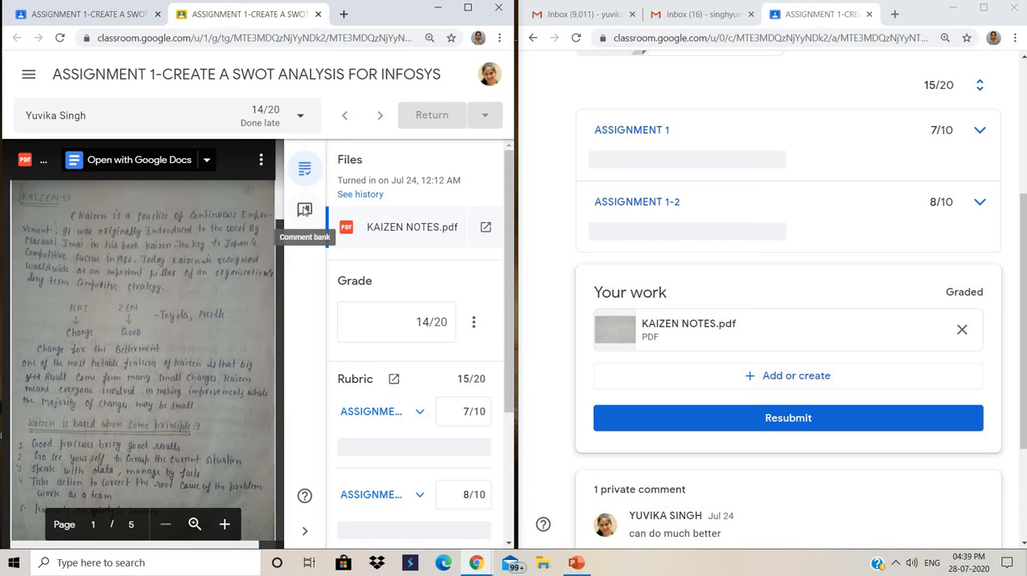
click(304, 209)
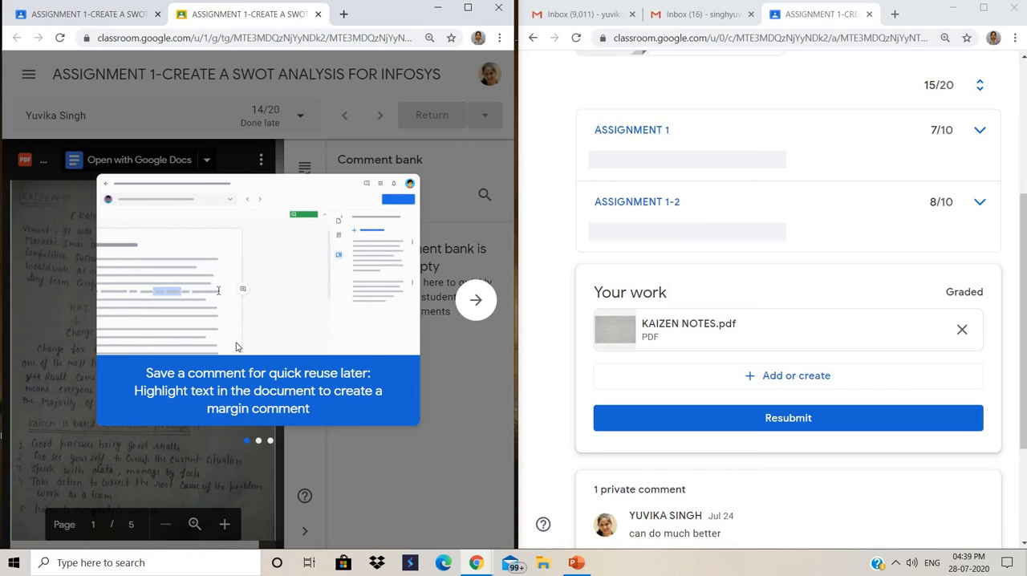
click(479, 170)
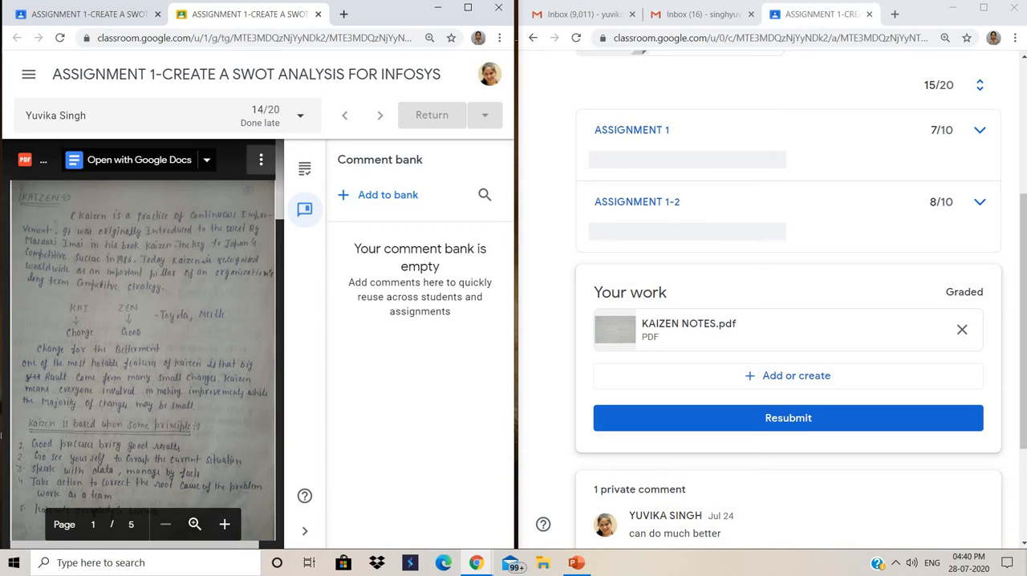
- Check the submitted PDF's file options and find-in-document search, and view the grading details with the rubric scores
click(260, 161)
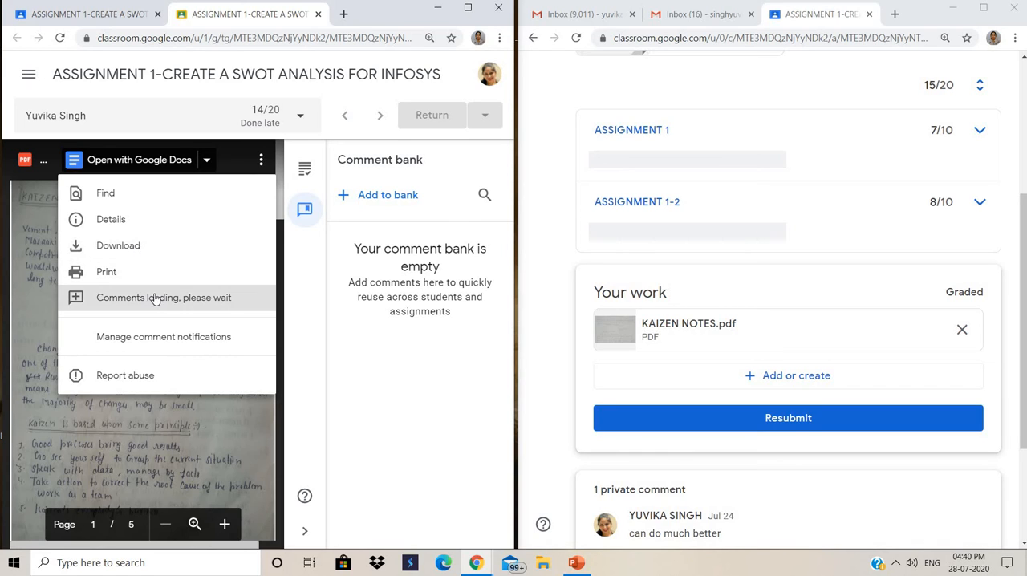
click(169, 195)
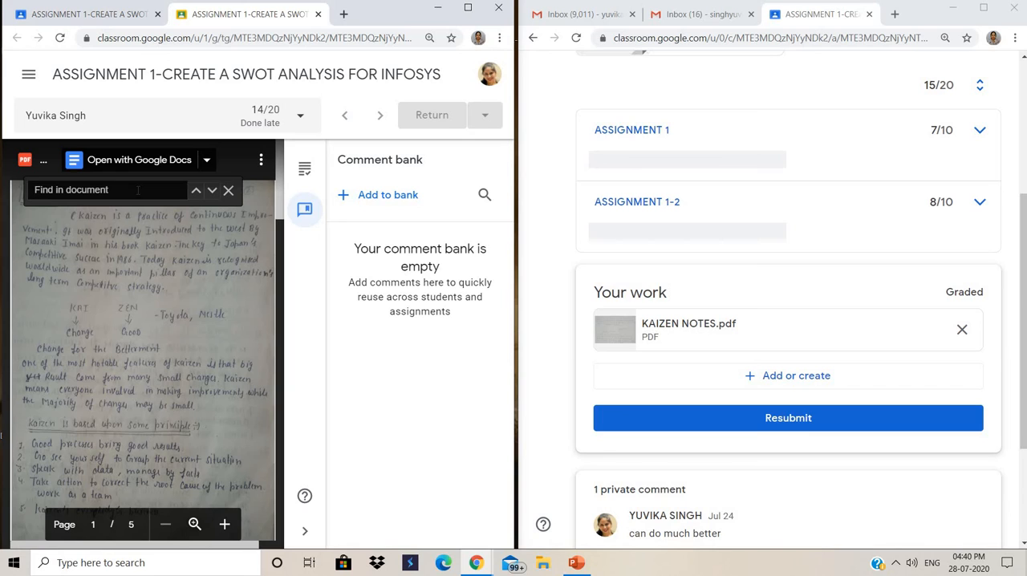
click(229, 190)
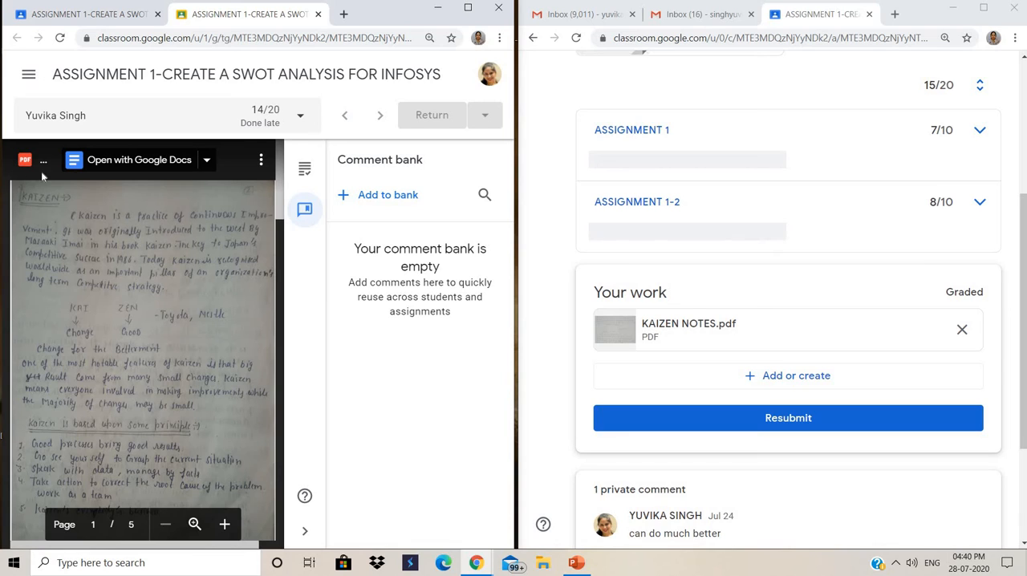
click(306, 171)
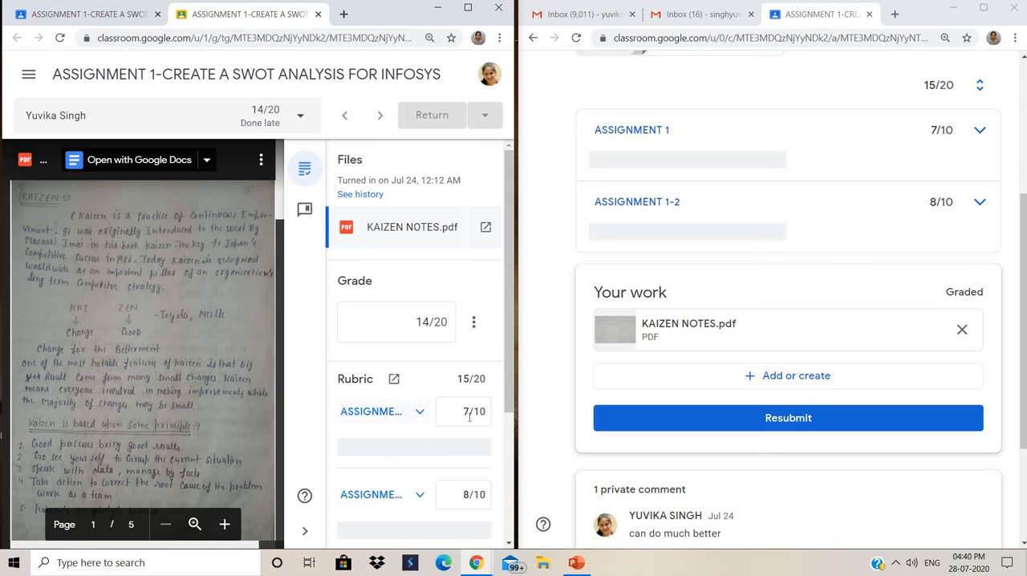
click(466, 411)
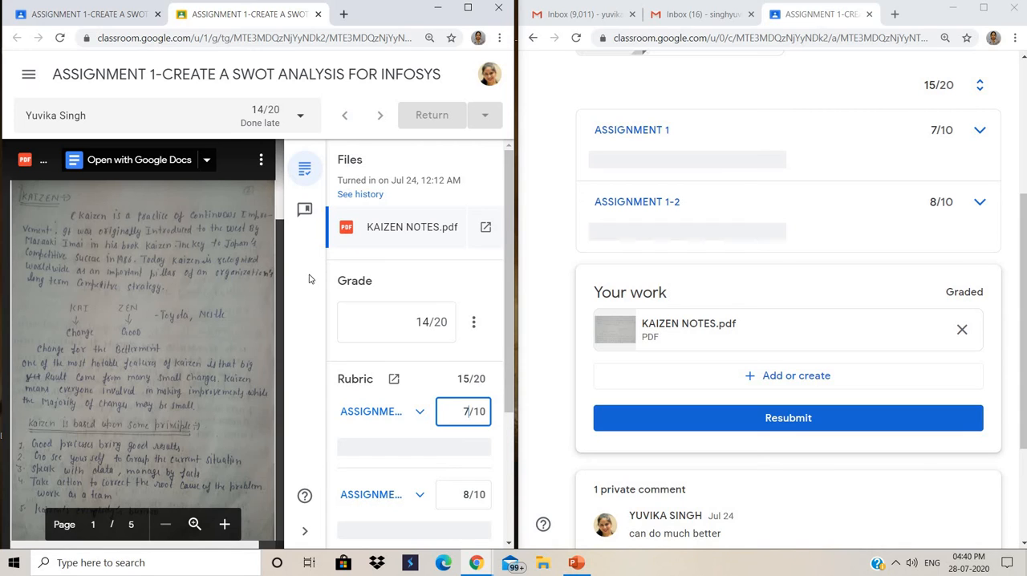
- Add the reusable comment "GOOD WORK" to the comment bank
click(305, 210)
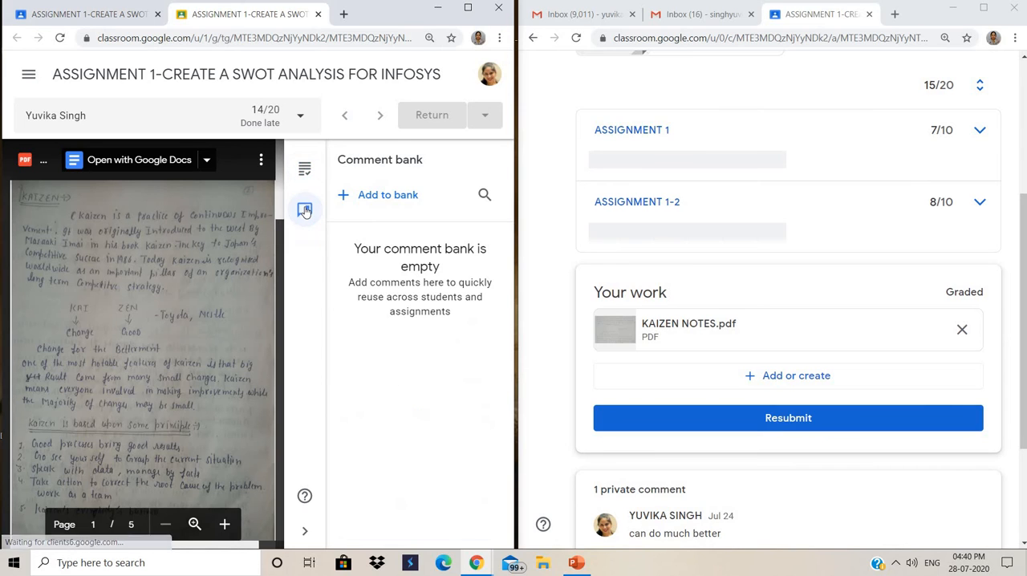
click(378, 197)
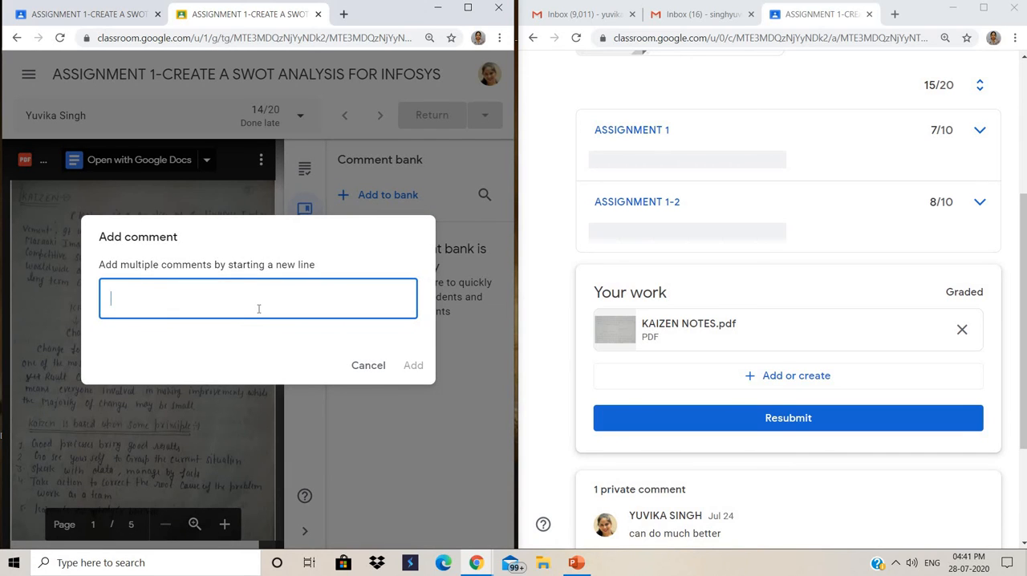
text(GOOD )
text(WOE)
text(RK)
click(413, 366)
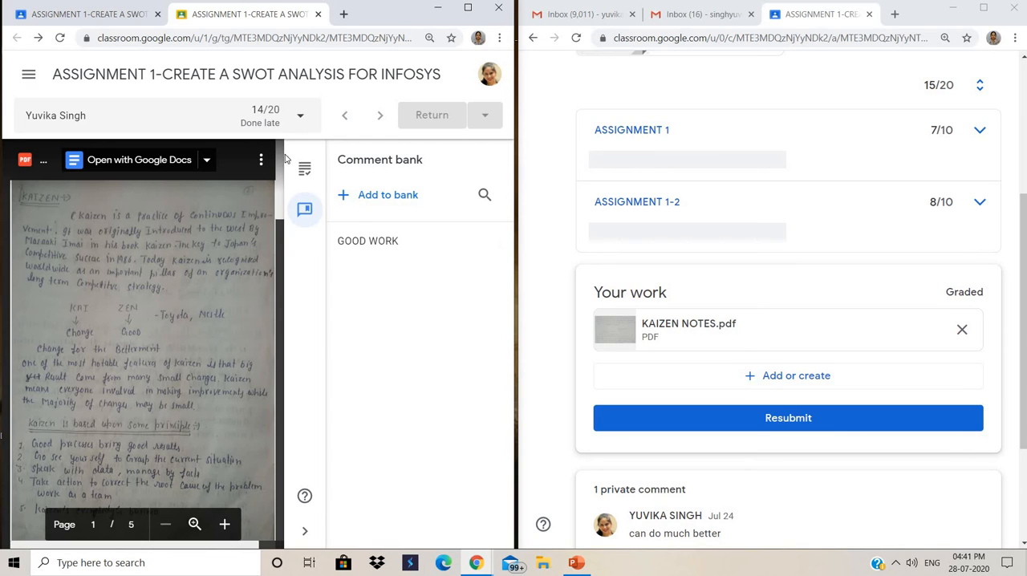
click(305, 208)
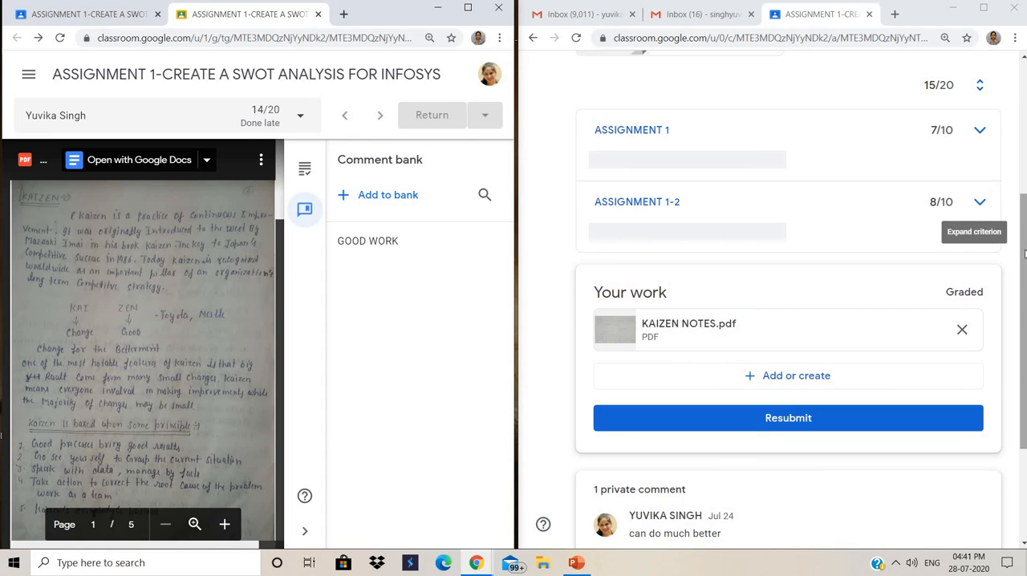
- Check the updated ASSIGNMENT 1 grade in the student account and return to the student's BBA 1 stream
drag(1025, 250, 1023, 120)
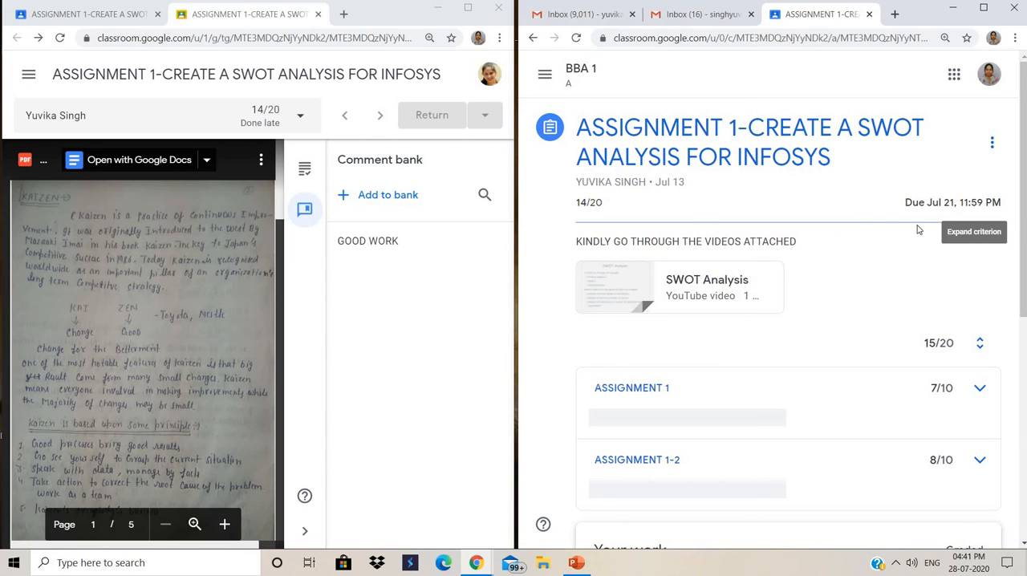
click(533, 39)
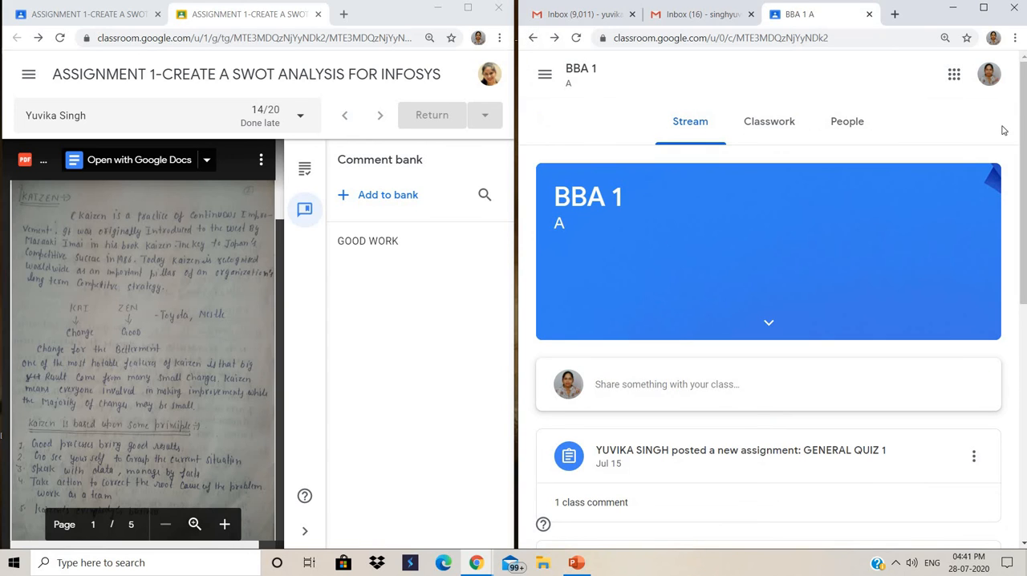
drag(1023, 122, 1023, 178)
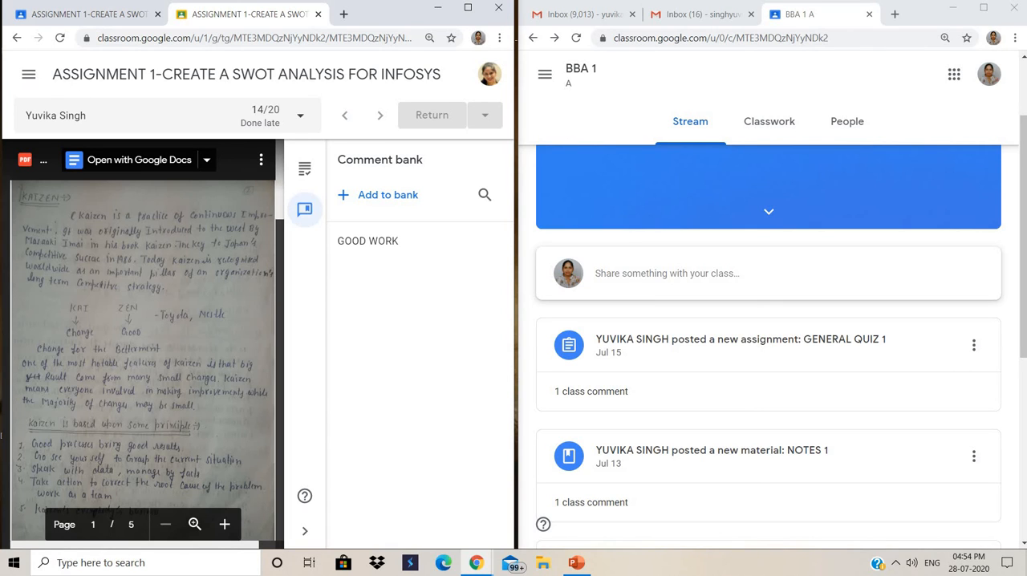
- Close the grading view in the teacher account, return to the BBA 1 class and show its gradebook
click(318, 14)
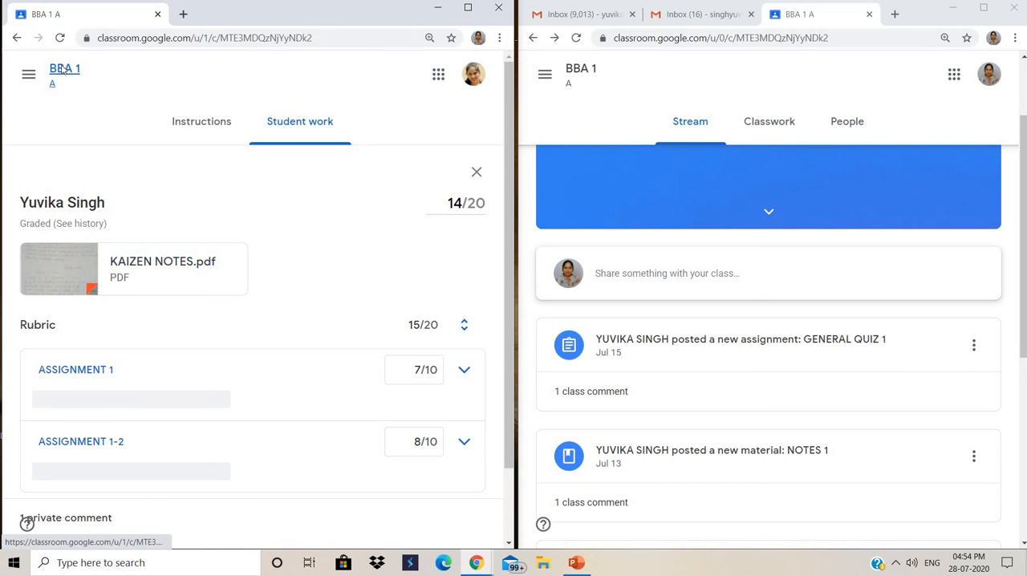
click(63, 71)
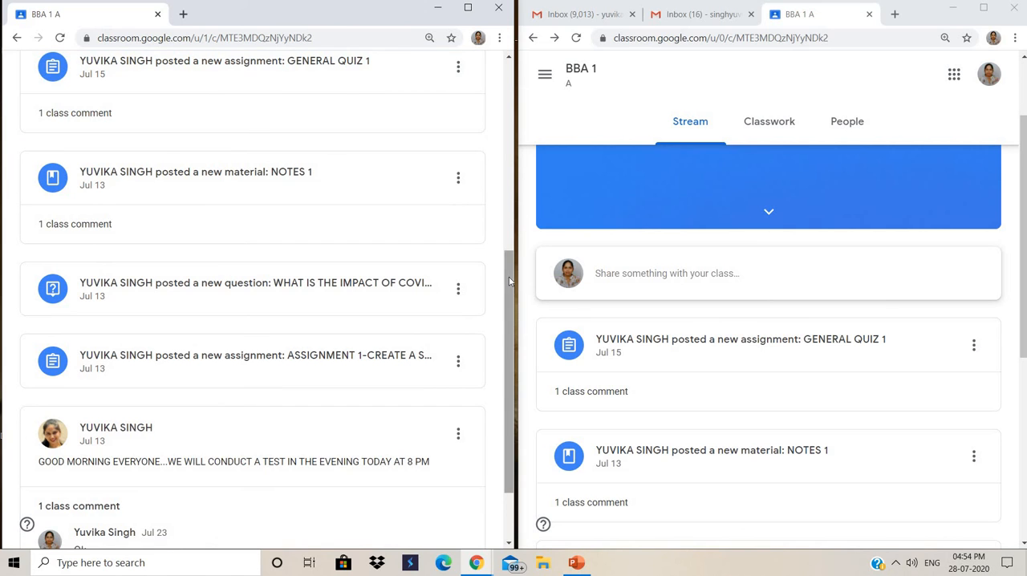
drag(509, 281, 509, 83)
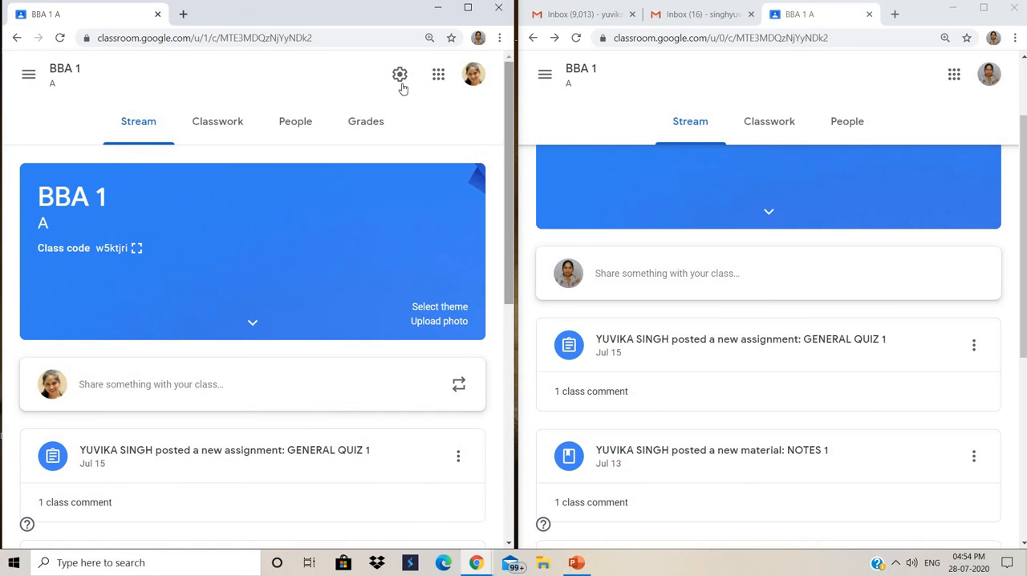
click(366, 128)
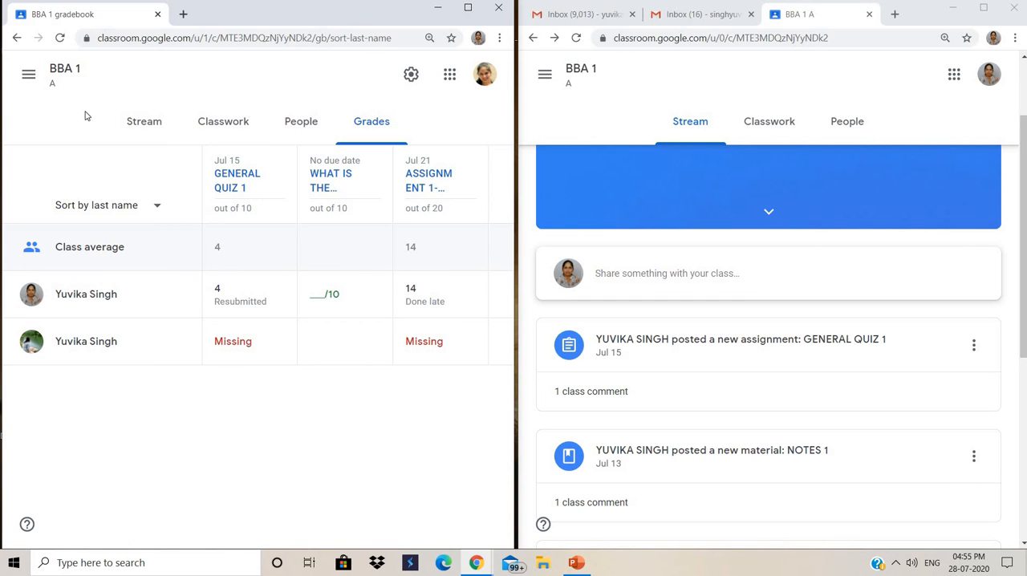
- View the teacher's BBA 1 stream and classwork, and check the class Drive folder before returning to the classwork
click(148, 133)
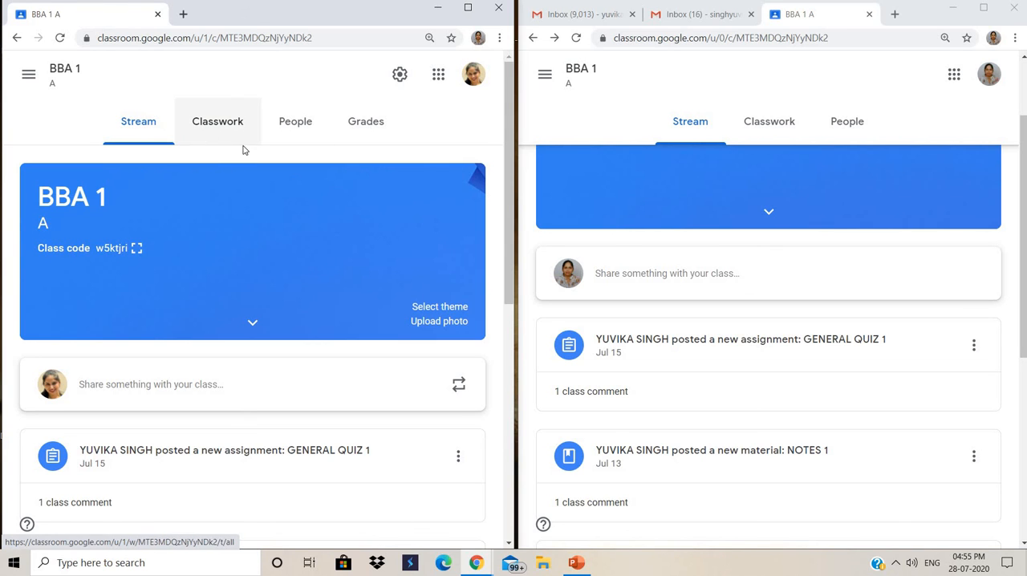
click(216, 130)
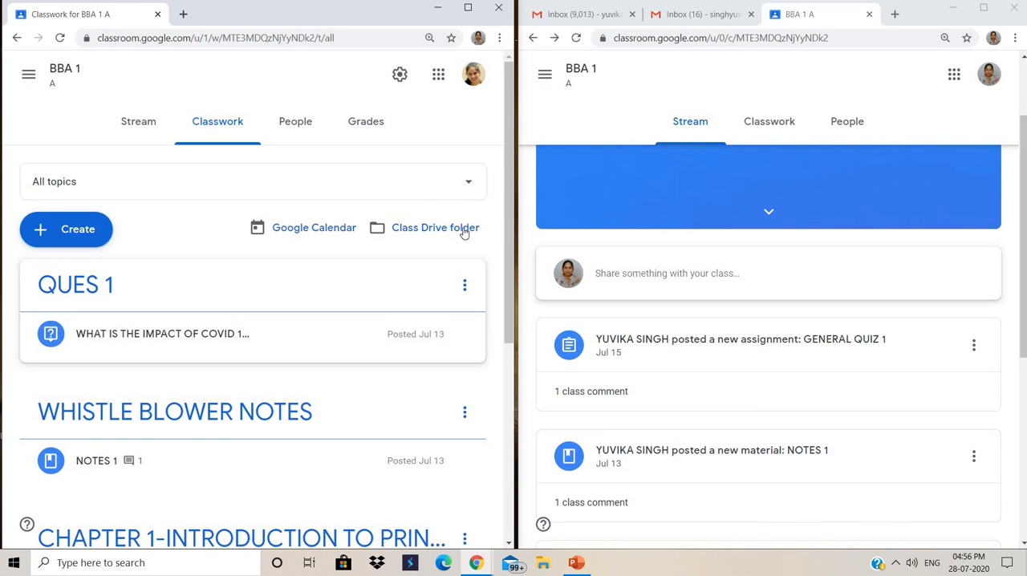
click(435, 229)
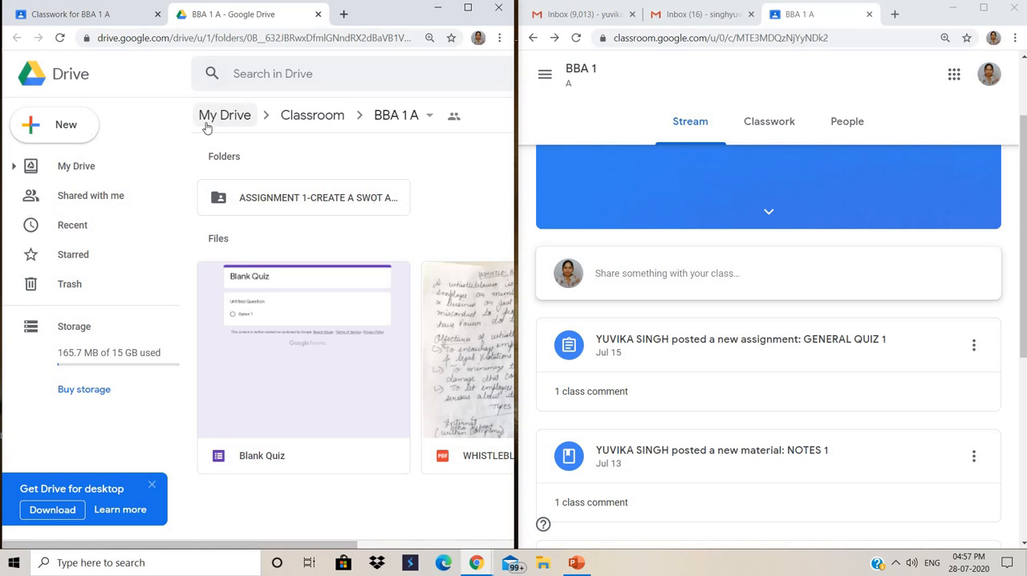
click(317, 16)
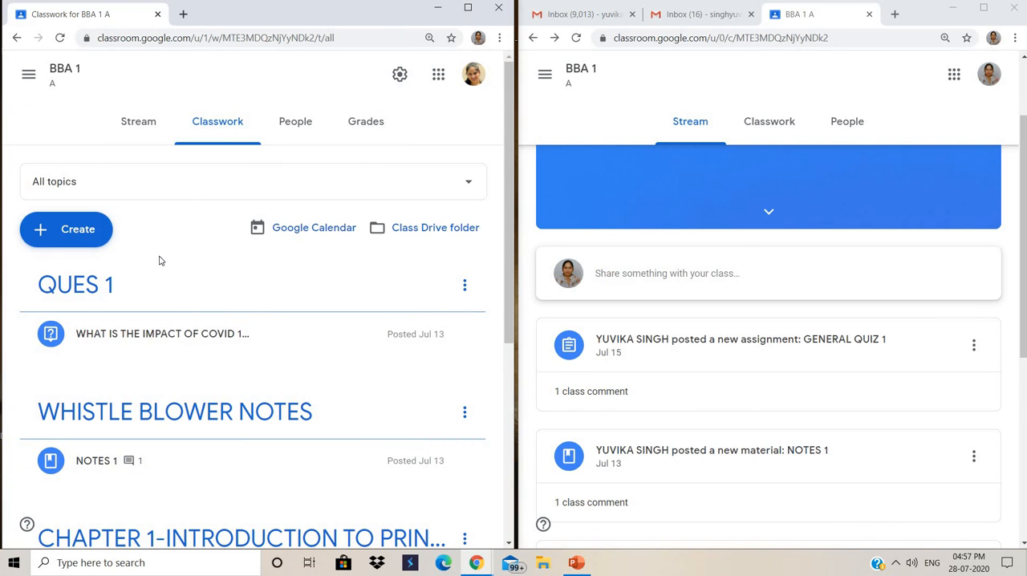